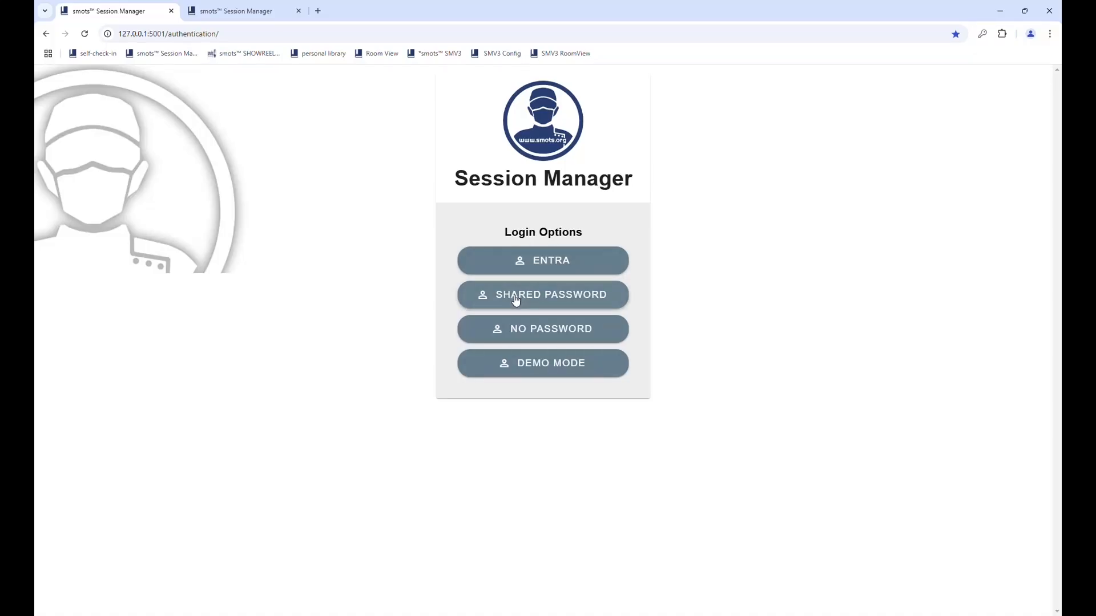
Step: Sign in to Session Manager as the demo user with Demo Mode
{"action": "left_click", "coordinate": [540, 366]}
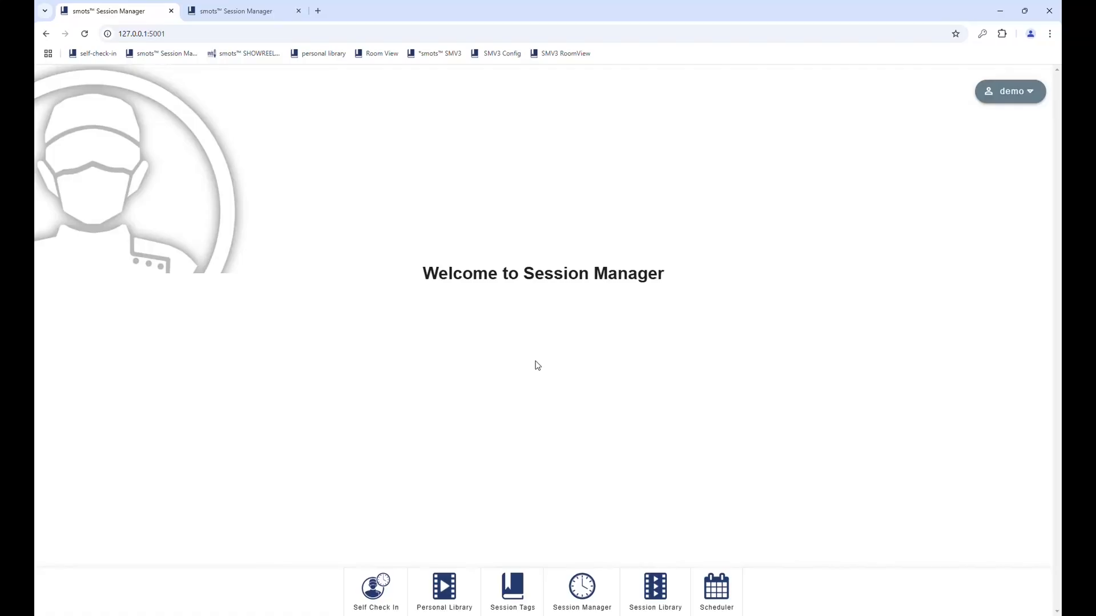
Step: In Self Check In, choose Room 3 as the location and submit the room code
{"action": "left_click", "coordinate": [384, 597]}
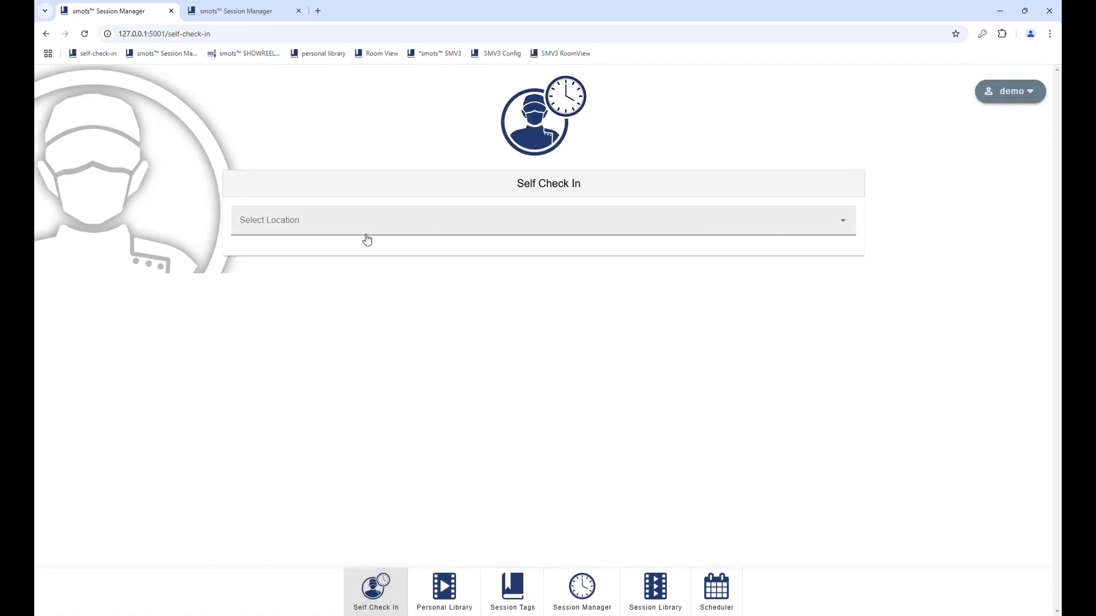
{"action": "left_click", "coordinate": [330, 227]}
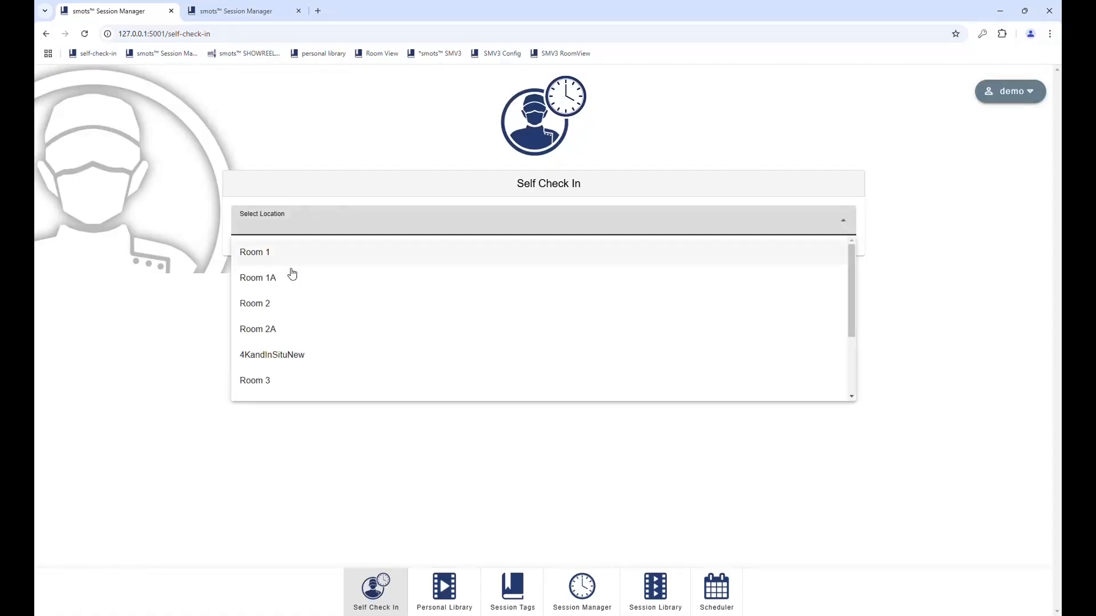
{"action": "left_click", "coordinate": [282, 378]}
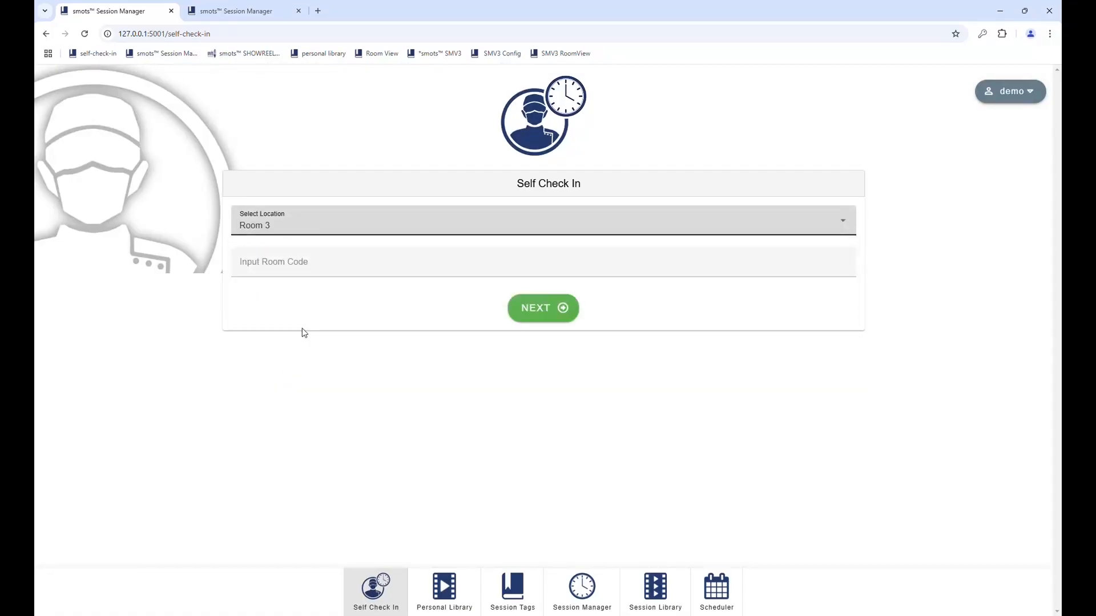
{"action": "left_click", "coordinate": [260, 262]}
{"action": "type", "text": "103"}
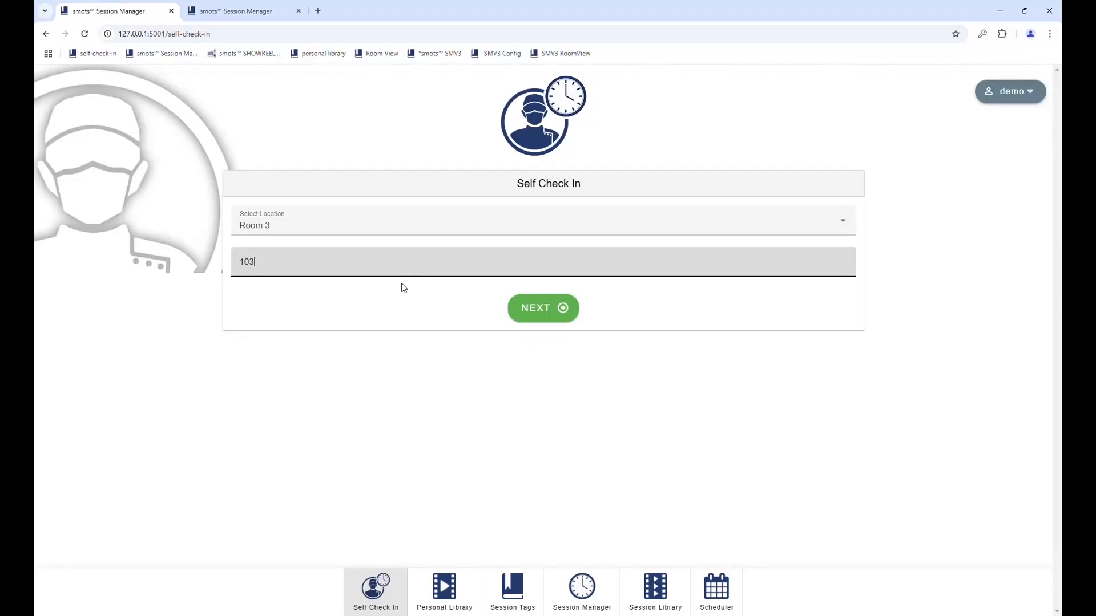
{"action": "left_click", "coordinate": [533, 315]}
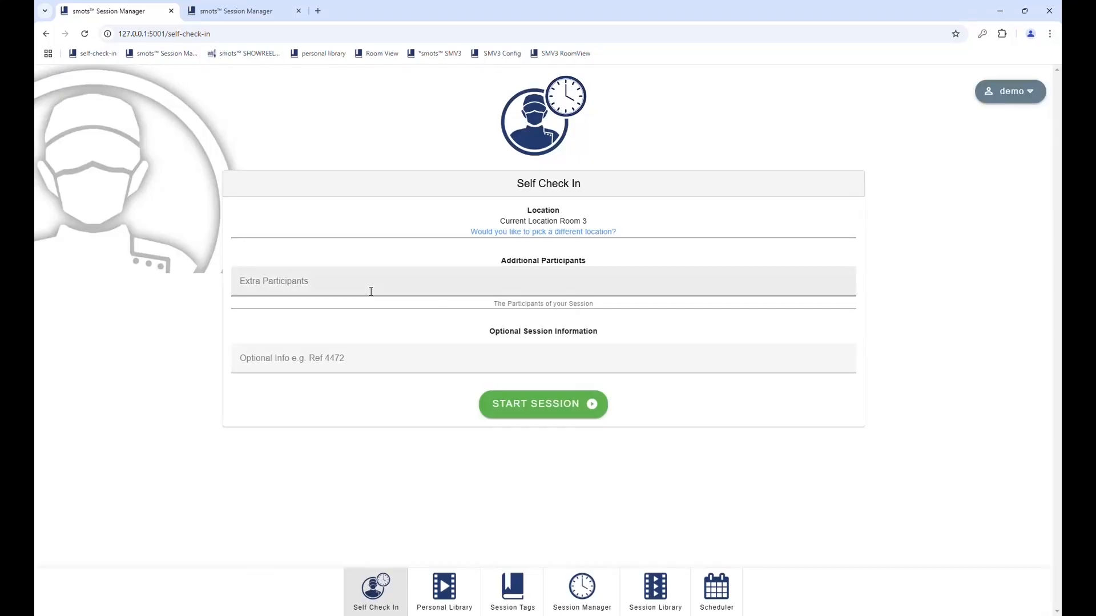
Step: Add one extra participant, enter session information 12345, and start the session
{"action": "left_click", "coordinate": [371, 291]}
{"action": "type", "text": "Wilma"}
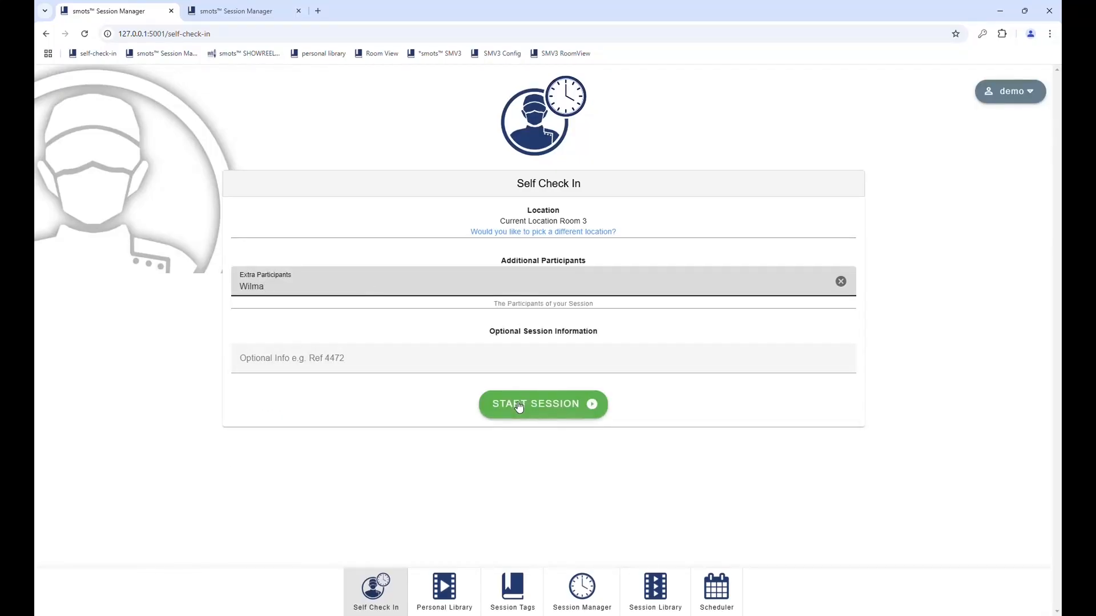
{"action": "left_click", "coordinate": [383, 367]}
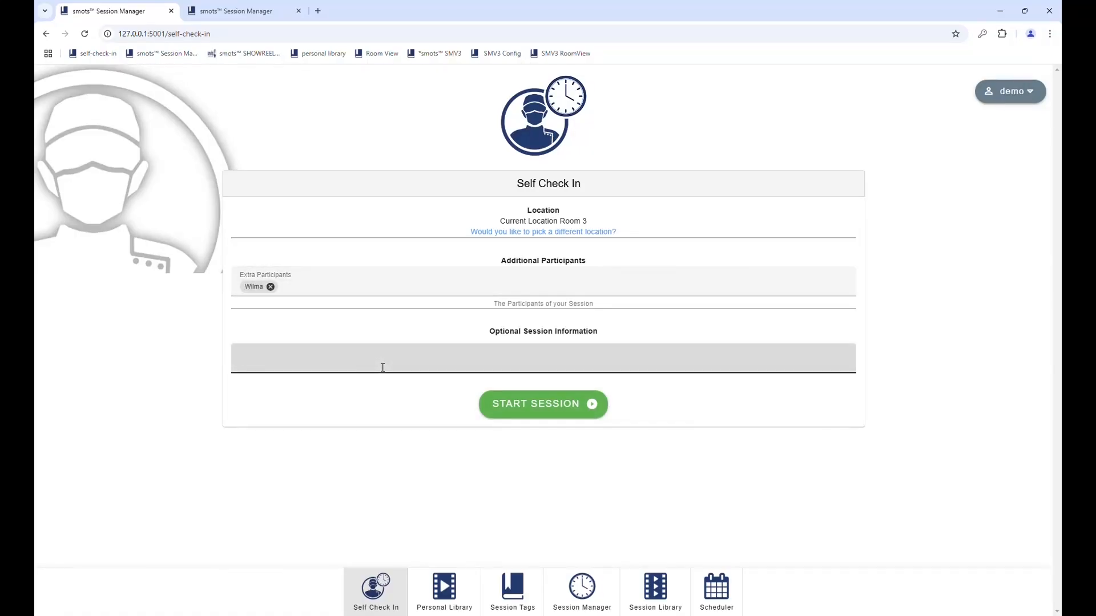
{"action": "type", "text": "12345"}
{"action": "left_click", "coordinate": [562, 414]}
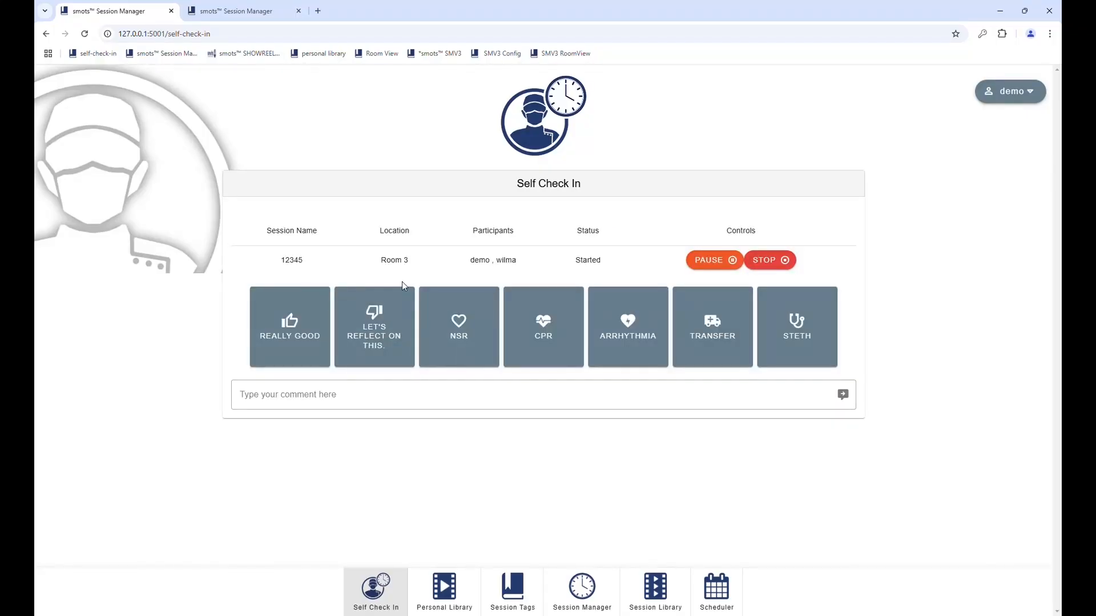
Step: Bookmark the running session as Really Good and NSR, then post the comment 'test comment'
{"action": "left_click", "coordinate": [290, 325]}
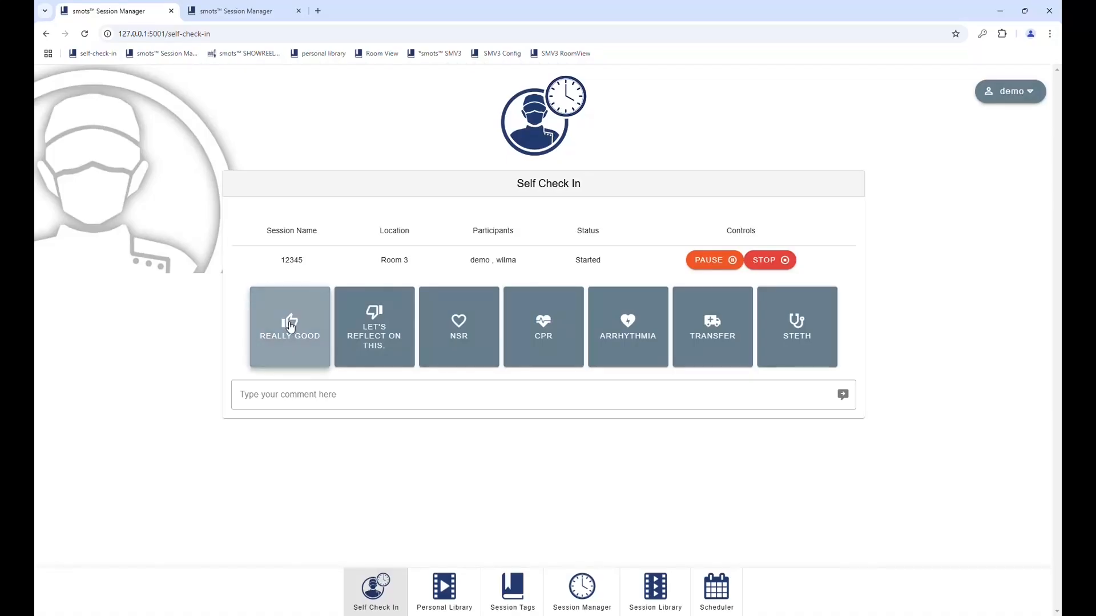
{"action": "left_click", "coordinate": [478, 336]}
{"action": "left_click", "coordinate": [375, 398]}
{"action": "type", "text": "test comment"}
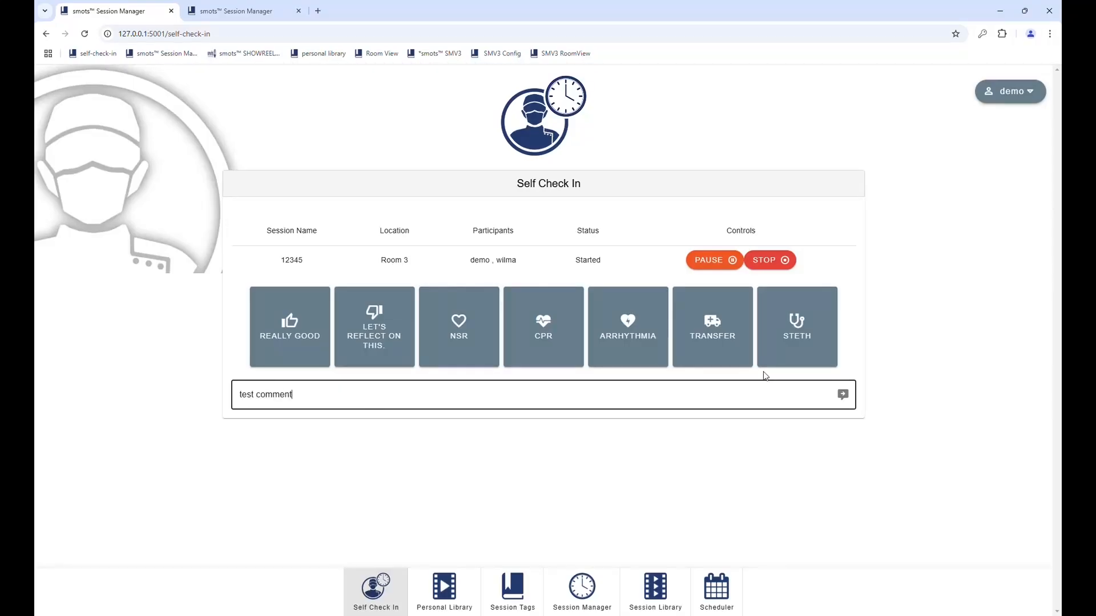
{"action": "left_click", "coordinate": [844, 395]}
Step: On the session tagging page, select session 12345
{"action": "left_click", "coordinate": [511, 589]}
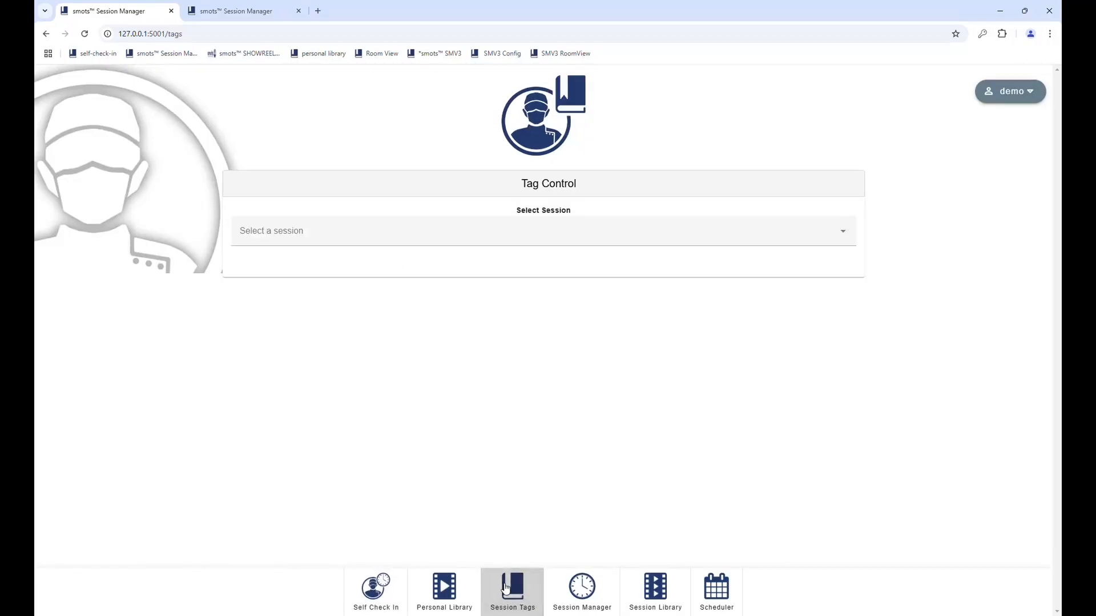
{"action": "left_click", "coordinate": [269, 232]}
{"action": "left_click", "coordinate": [286, 265]}
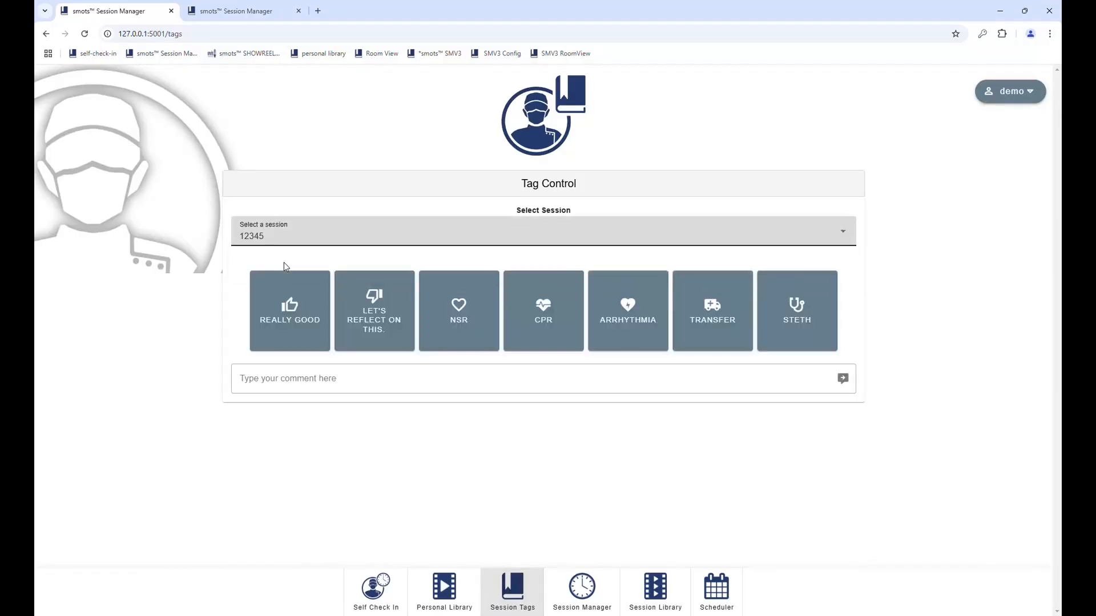
Step: Tag session 12345 as Really Good and submit the comment 'faculty comment'
{"action": "left_click", "coordinate": [293, 318]}
{"action": "left_click", "coordinate": [355, 382]}
{"action": "type", "text": "faculty comm"}
{"action": "key", "text": "BackSpace"}
{"action": "key", "text": "BackSpace"}
{"action": "key", "text": "BackSpace"}
{"action": "type", "text": "pm"}
{"action": "key", "text": "BackSpace"}
{"action": "key", "text": "BackSpace"}
{"action": "type", "text": "omment"}
{"action": "left_click", "coordinate": [843, 380]}
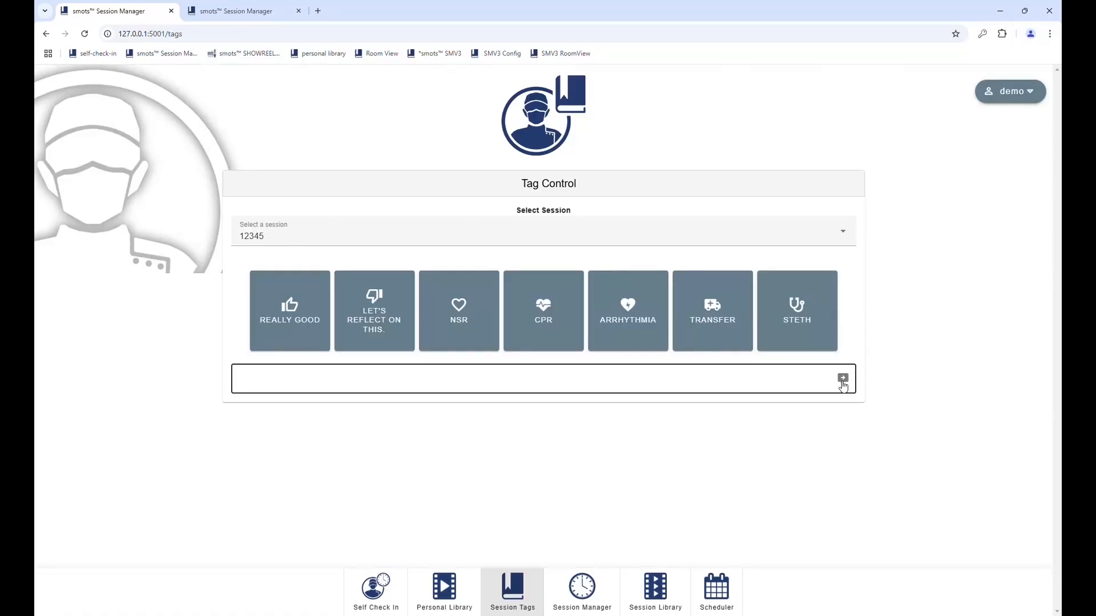
Step: Stop session 12345 while staying logged in, then view it in the Session Library
{"action": "left_click", "coordinate": [375, 591]}
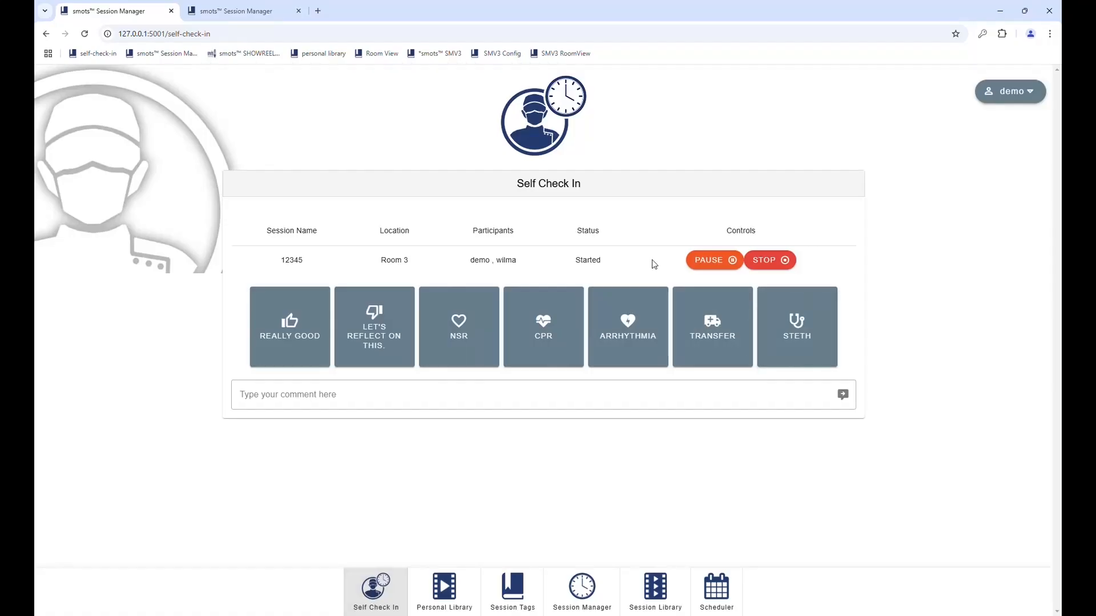
{"action": "left_click", "coordinate": [775, 261]}
{"action": "left_click", "coordinate": [576, 379]}
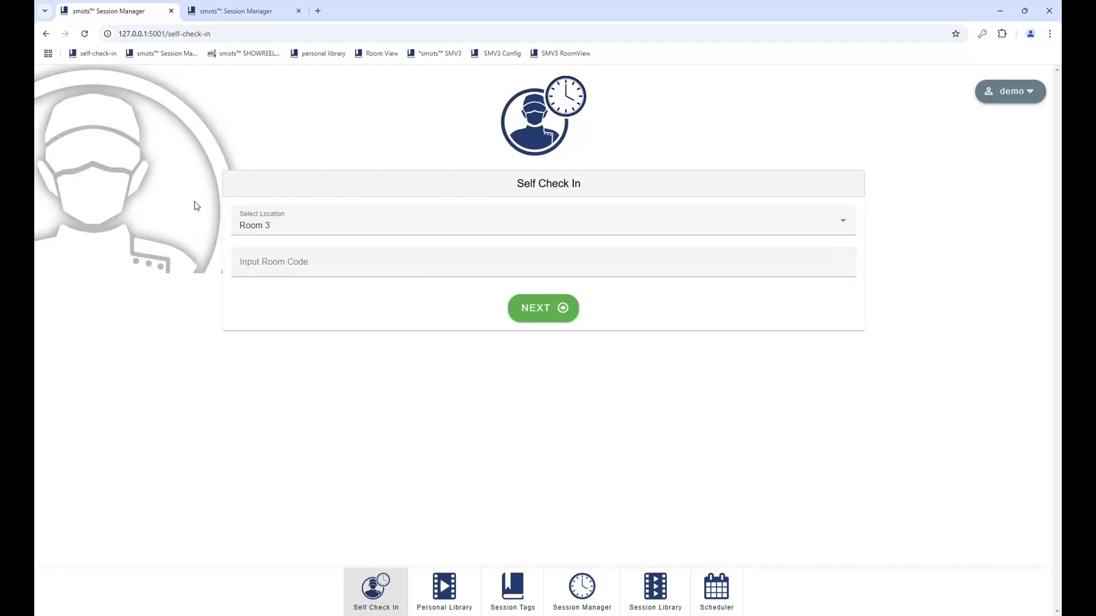
{"action": "left_click", "coordinate": [656, 596]}
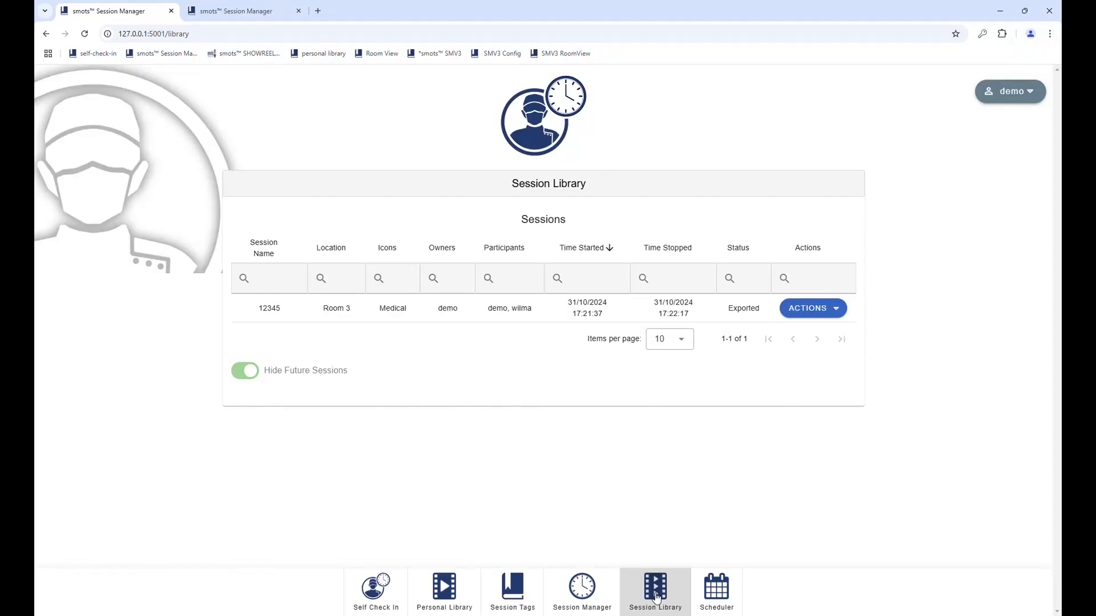
{"action": "left_click", "coordinate": [806, 314]}
{"action": "left_click", "coordinate": [819, 336]}
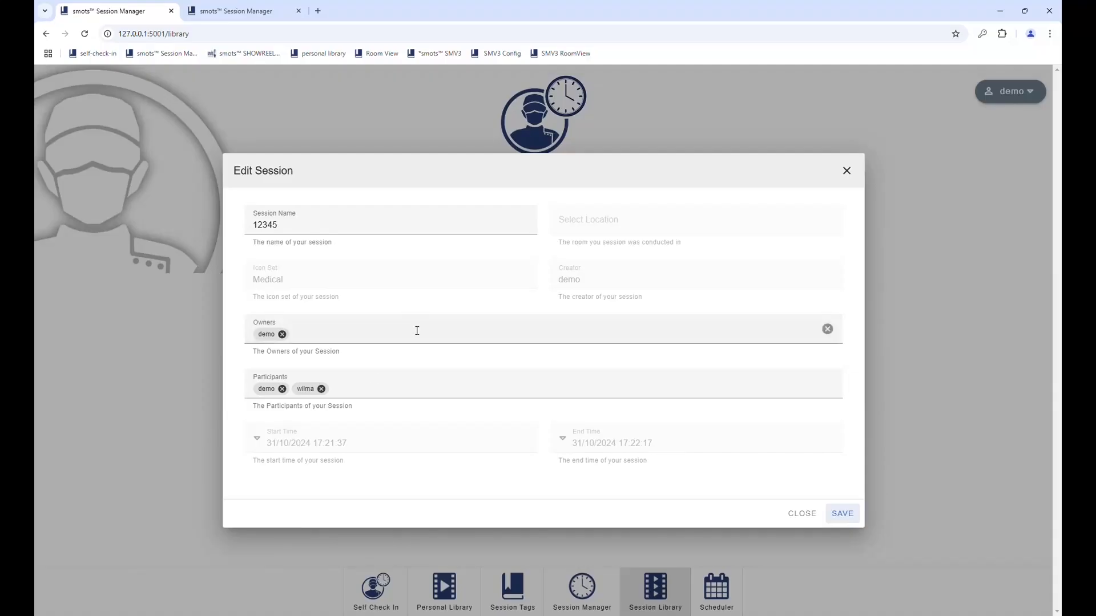
{"action": "left_click", "coordinate": [804, 514]}
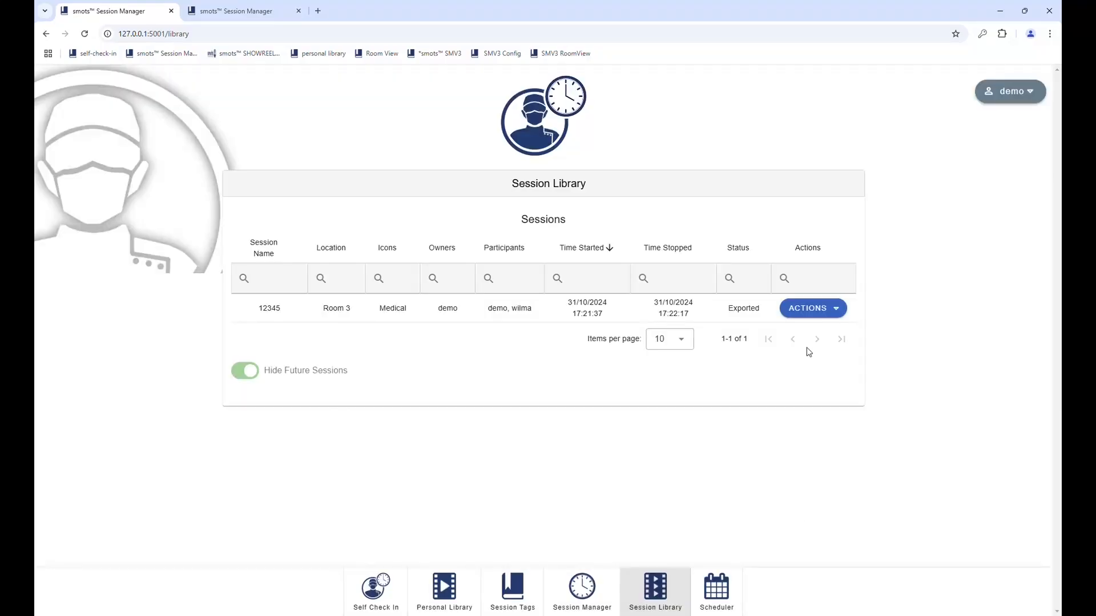
{"action": "left_click", "coordinate": [797, 311]}
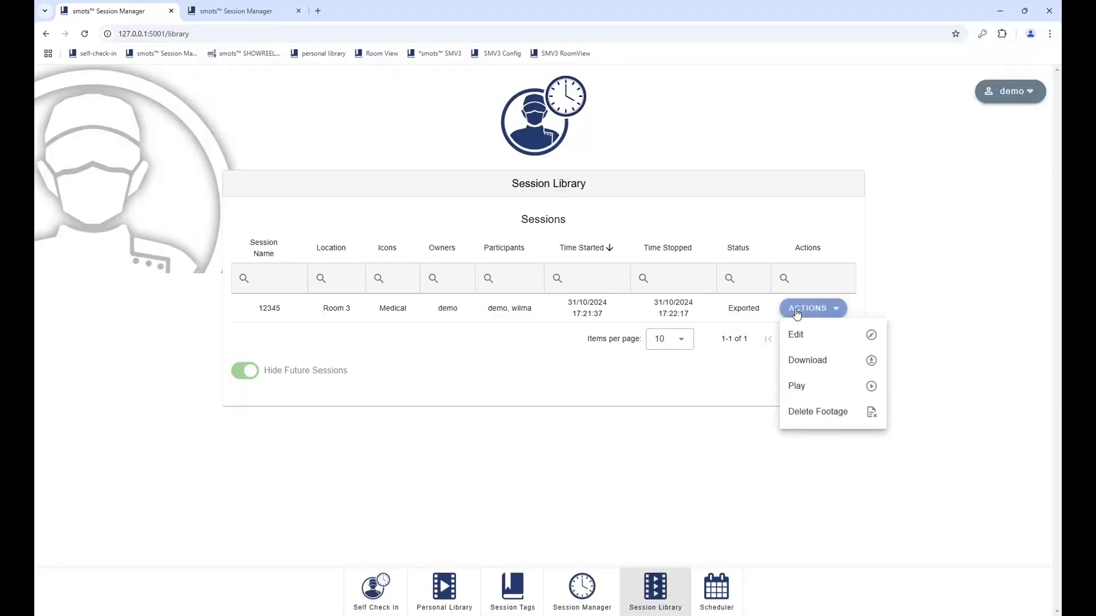
{"action": "left_click", "coordinate": [808, 394]}
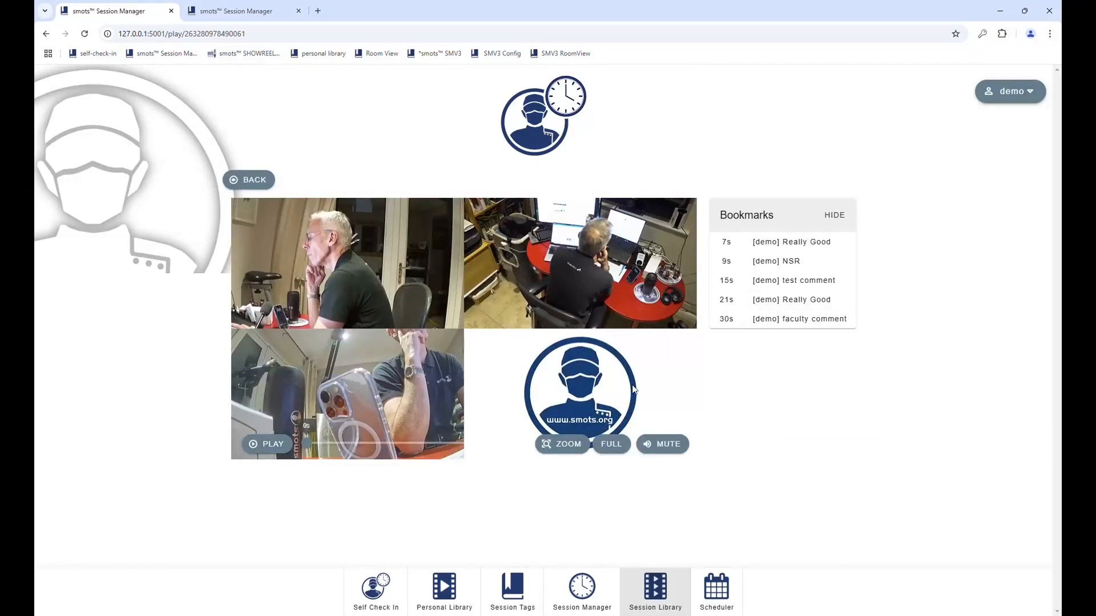
{"action": "left_click", "coordinate": [254, 182]}
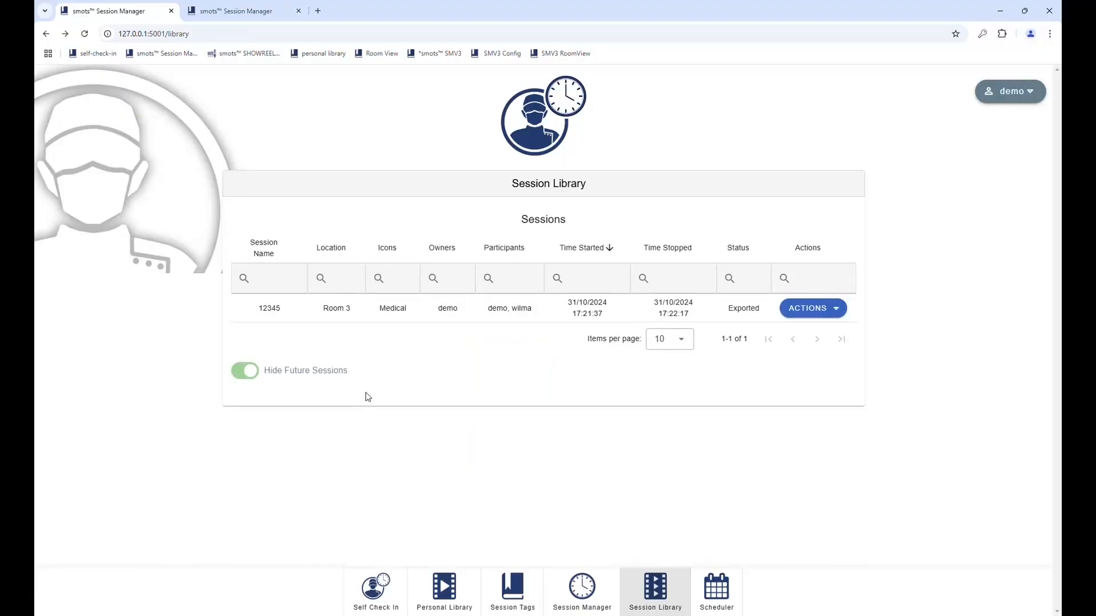
Step: Play session 12345 from the Personal Library and jump to its test and faculty comment bookmarks
{"action": "left_click", "coordinate": [453, 589]}
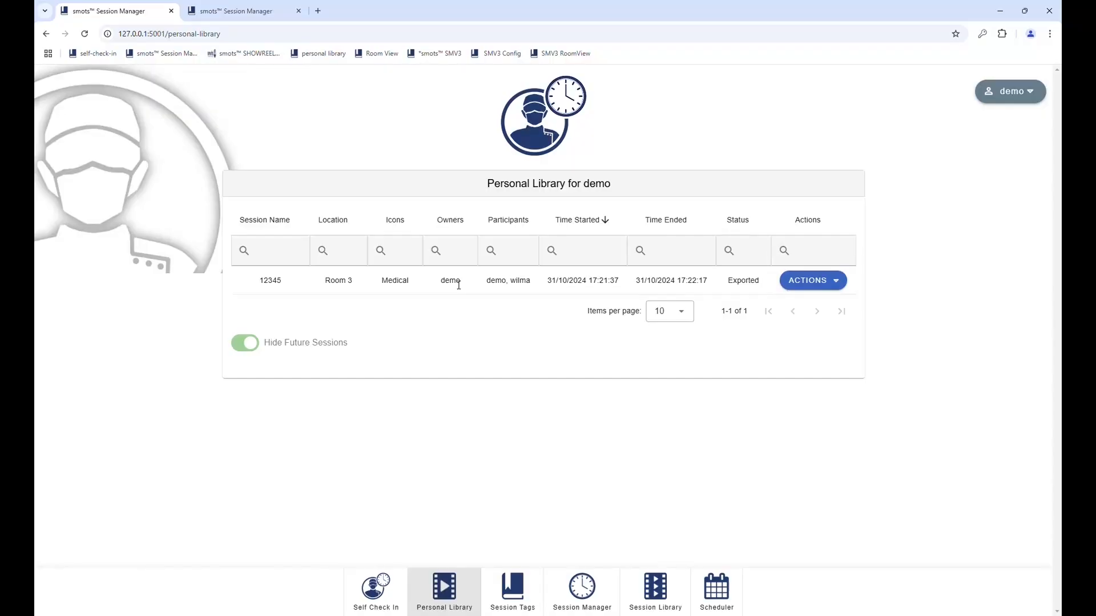
{"action": "left_click", "coordinate": [817, 284]}
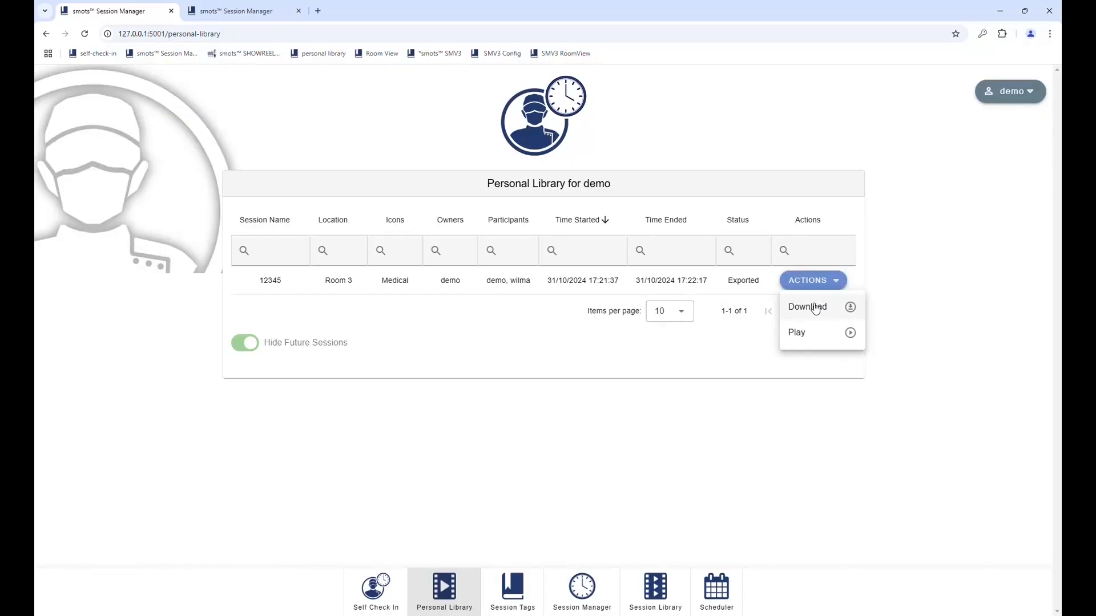
{"action": "left_click", "coordinate": [810, 339]}
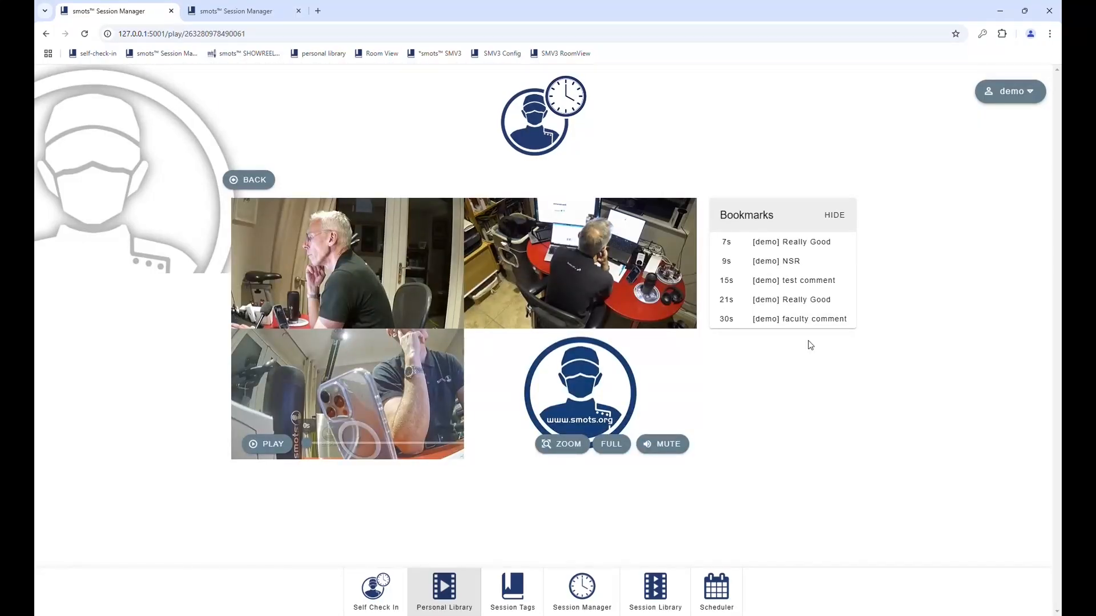
{"action": "left_click", "coordinate": [784, 283]}
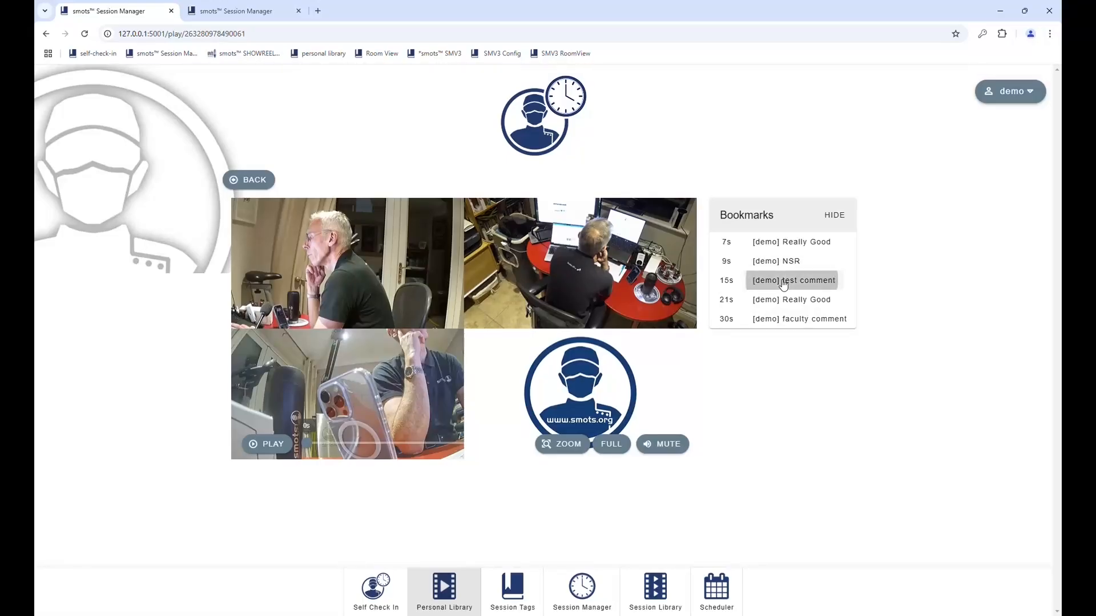
{"action": "left_click", "coordinate": [801, 321]}
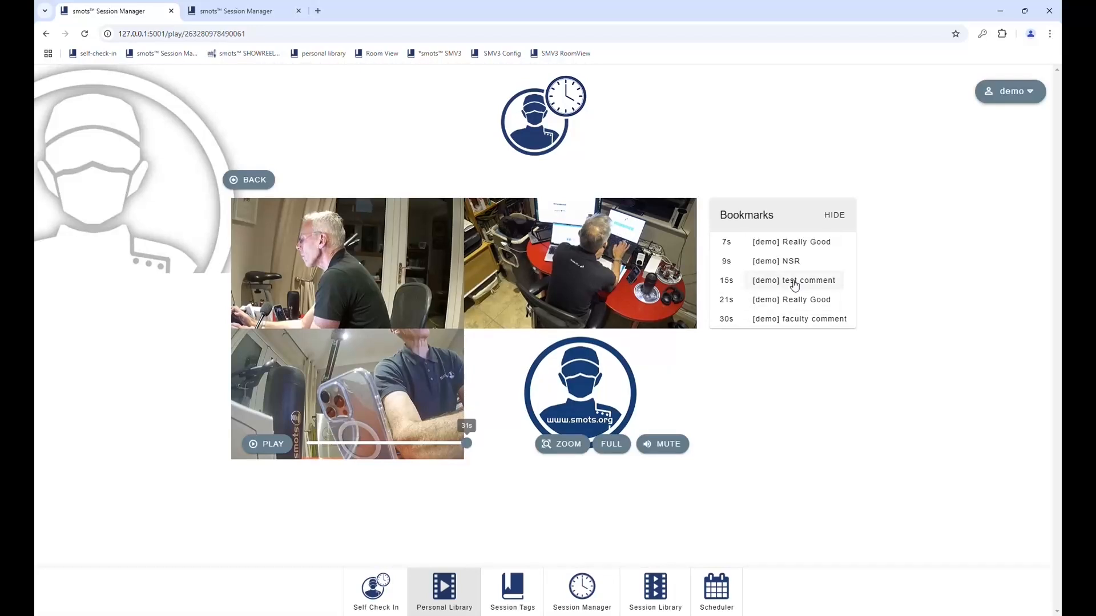
Step: Zoom to the Top Left, then Top Right camera, restore Whole Window, play to the end, and go back
{"action": "left_click", "coordinate": [562, 444]}
{"action": "left_click", "coordinate": [571, 317]}
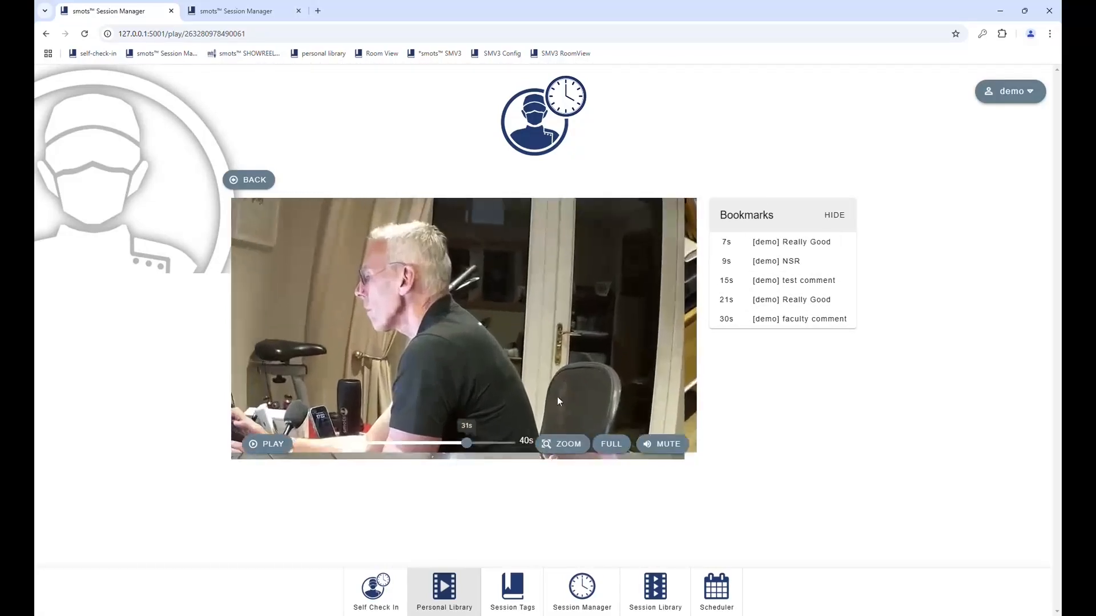
{"action": "left_click", "coordinate": [562, 444]}
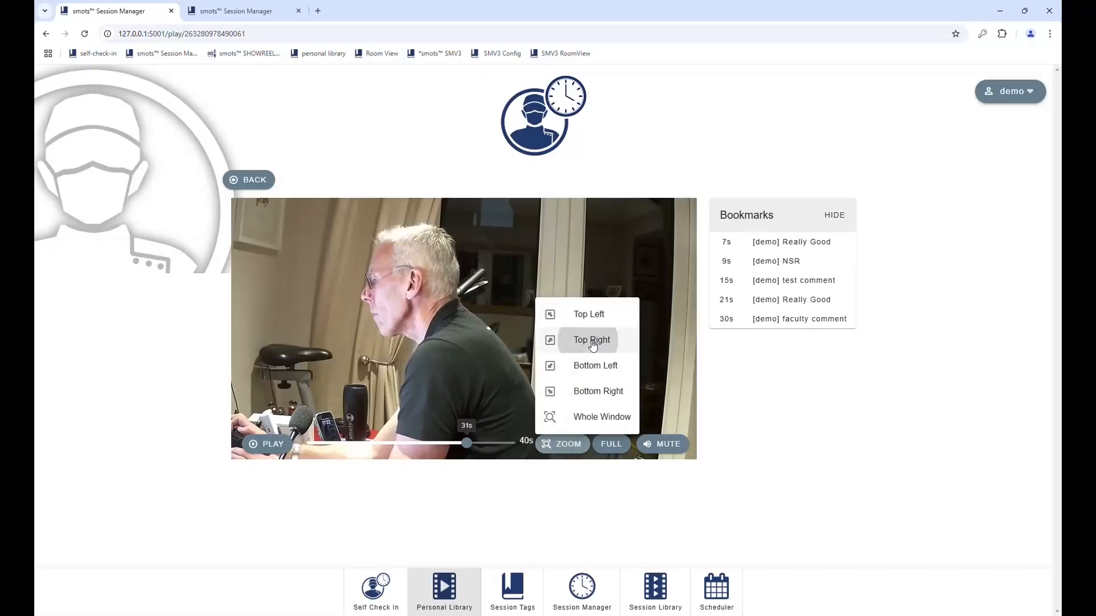
{"action": "left_click", "coordinate": [592, 340]}
{"action": "left_click", "coordinate": [562, 443]}
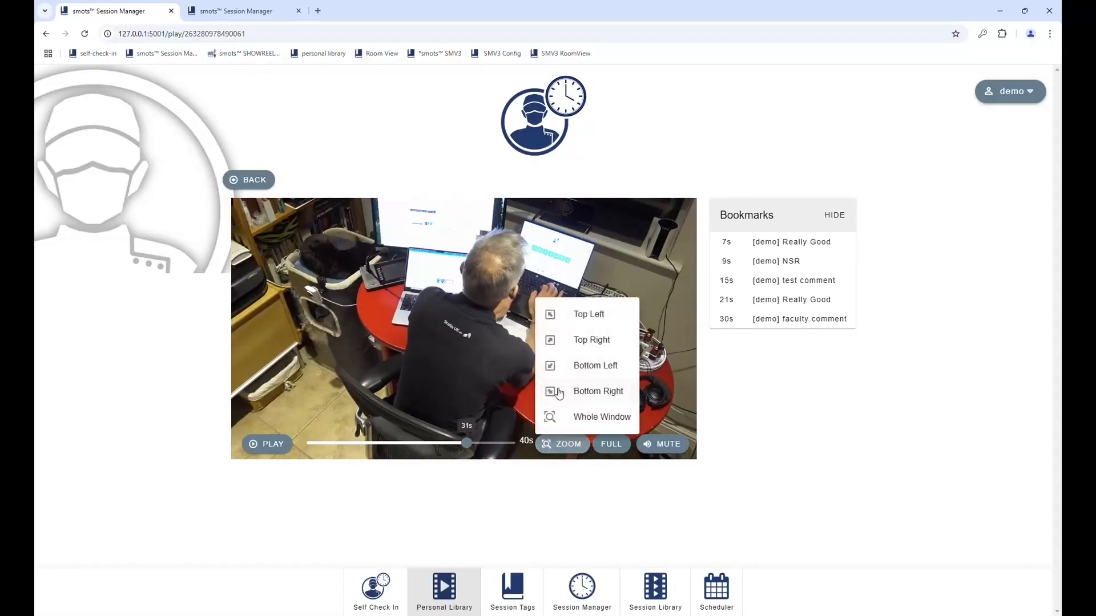
{"action": "left_click", "coordinate": [564, 417]}
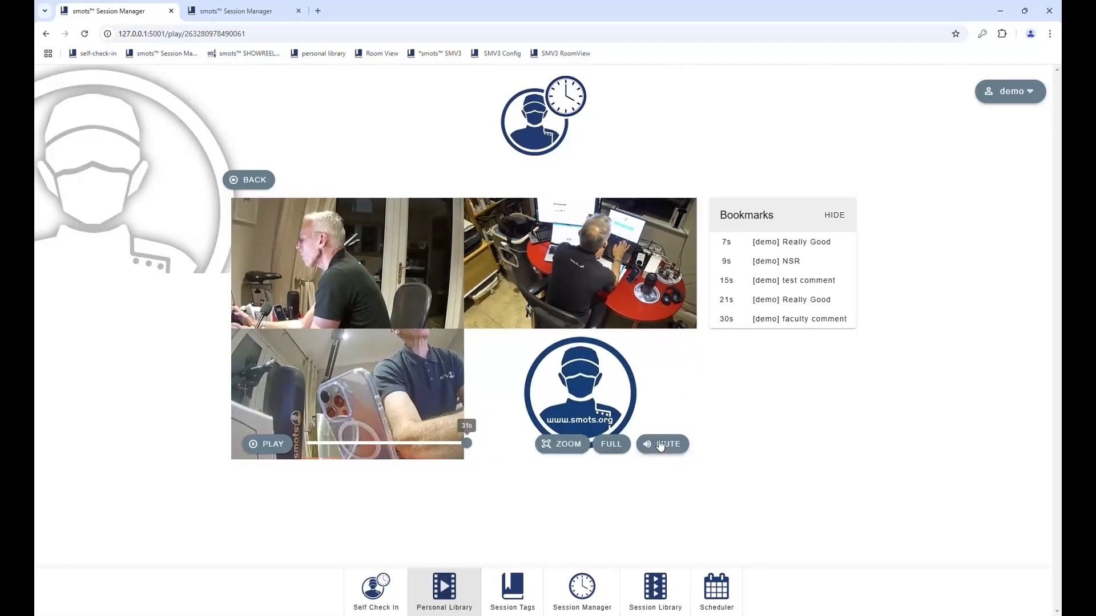
{"action": "left_click", "coordinate": [267, 448]}
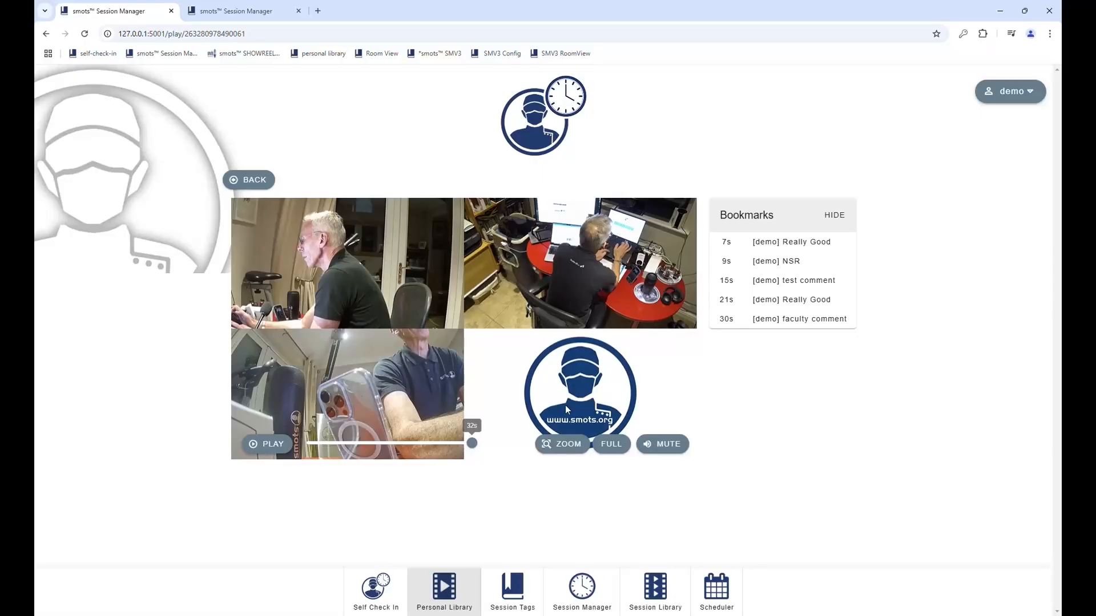
{"action": "left_click", "coordinate": [241, 181]}
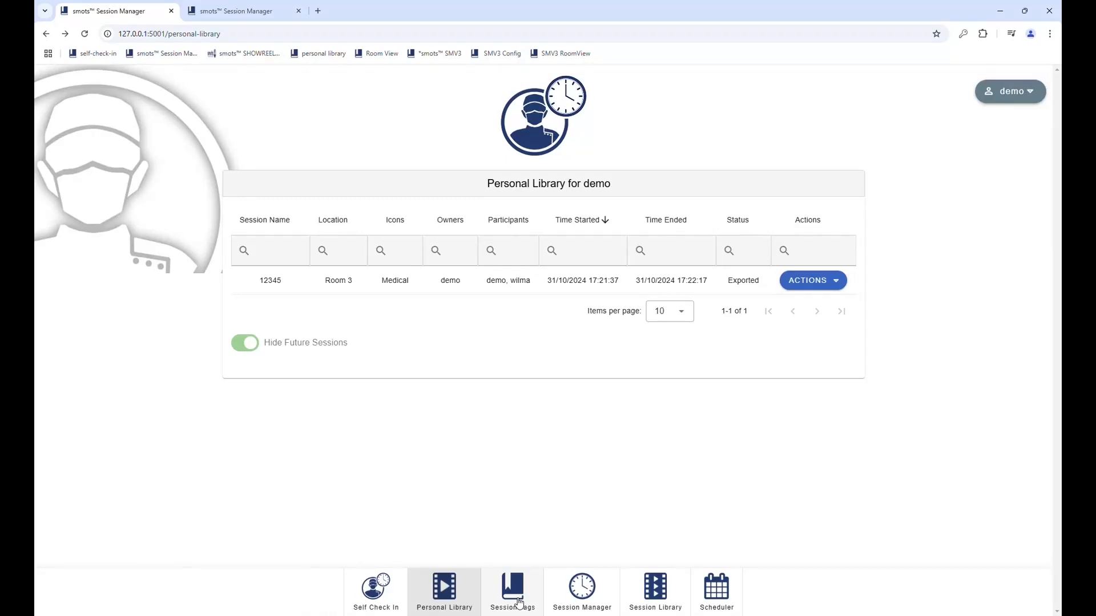
Step: Create a new named session located in Room 1
{"action": "left_click", "coordinate": [581, 591]}
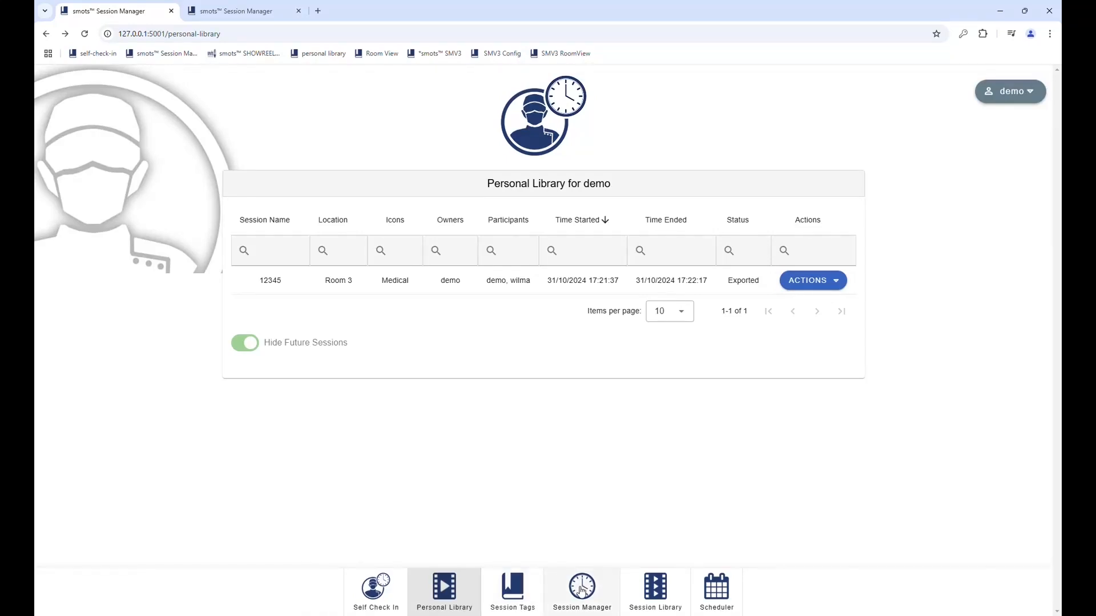
{"action": "scroll", "coordinate": [405, 438], "scroll_direction": "down", "scroll_amount": 1}
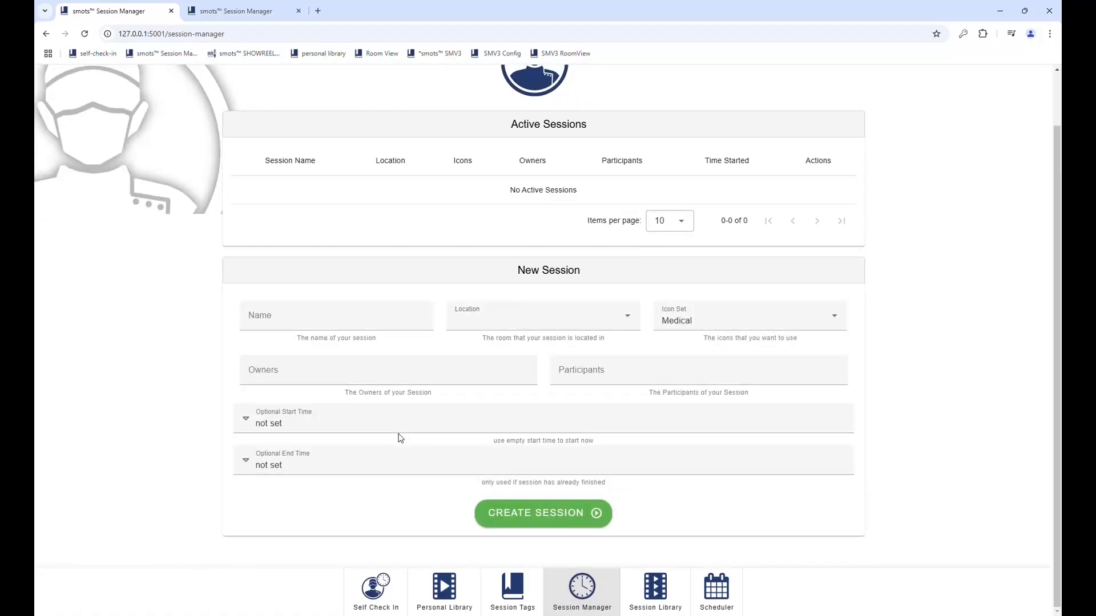
{"action": "left_click", "coordinate": [318, 323]}
{"action": "type", "text": "John"}
{"action": "key", "text": "Tab"}
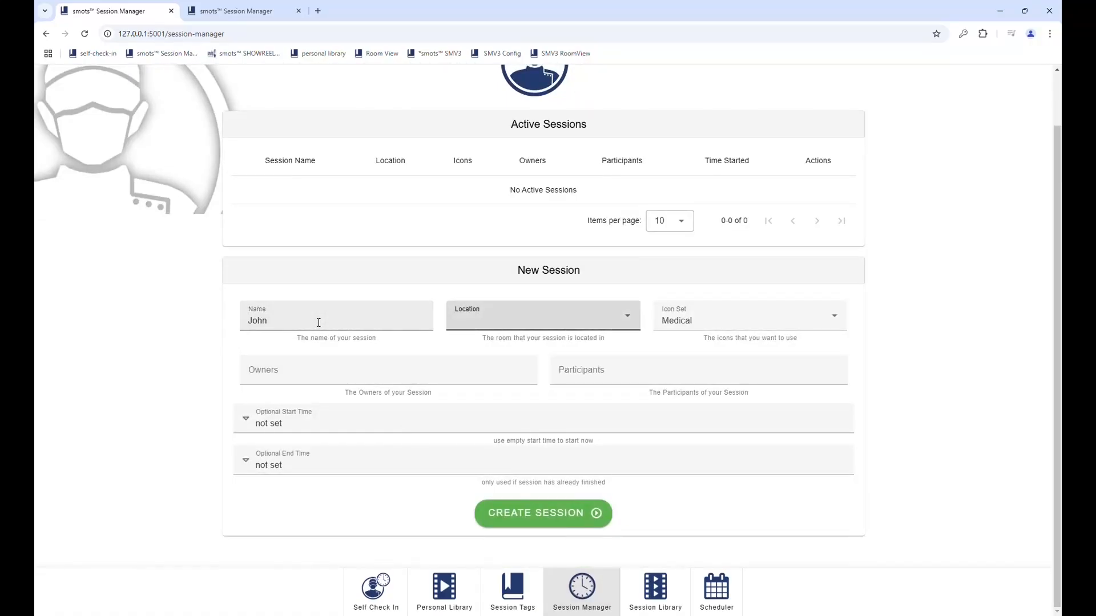
{"action": "left_click", "coordinate": [469, 324]}
{"action": "left_click", "coordinate": [472, 351]}
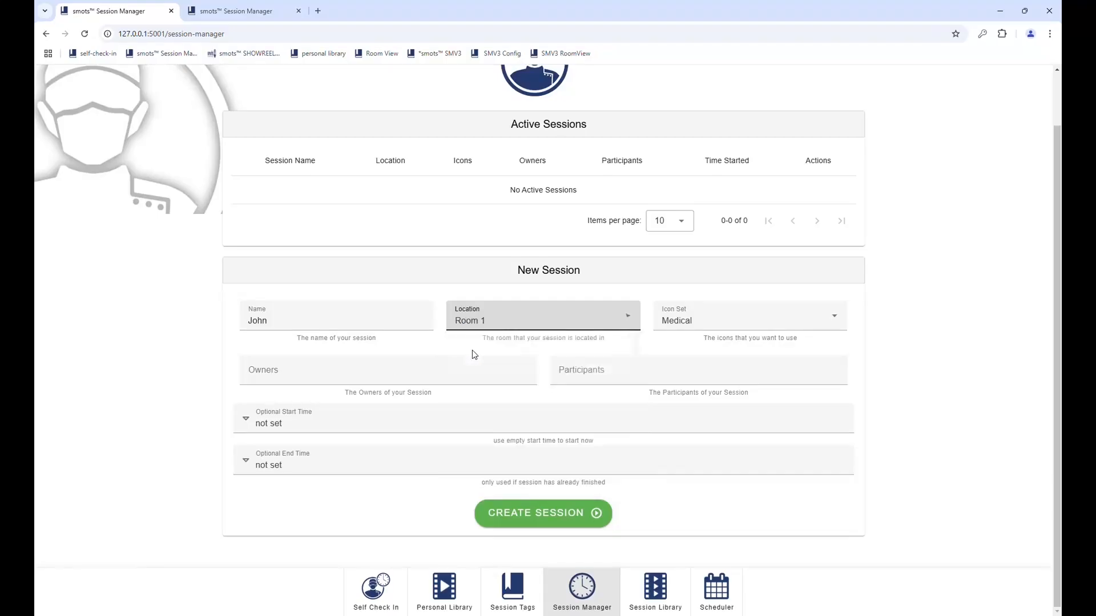
{"action": "left_click", "coordinate": [535, 514]}
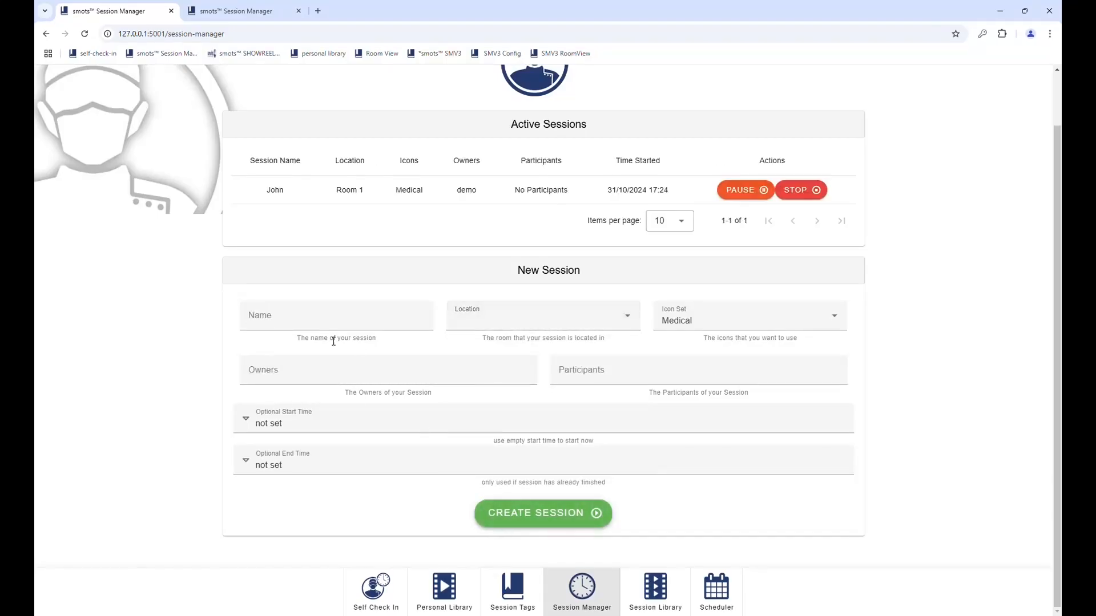
Step: Create a second session with a different name located in Room 2
{"action": "left_click", "coordinate": [313, 320]}
{"action": "type", "text": "Fred"}
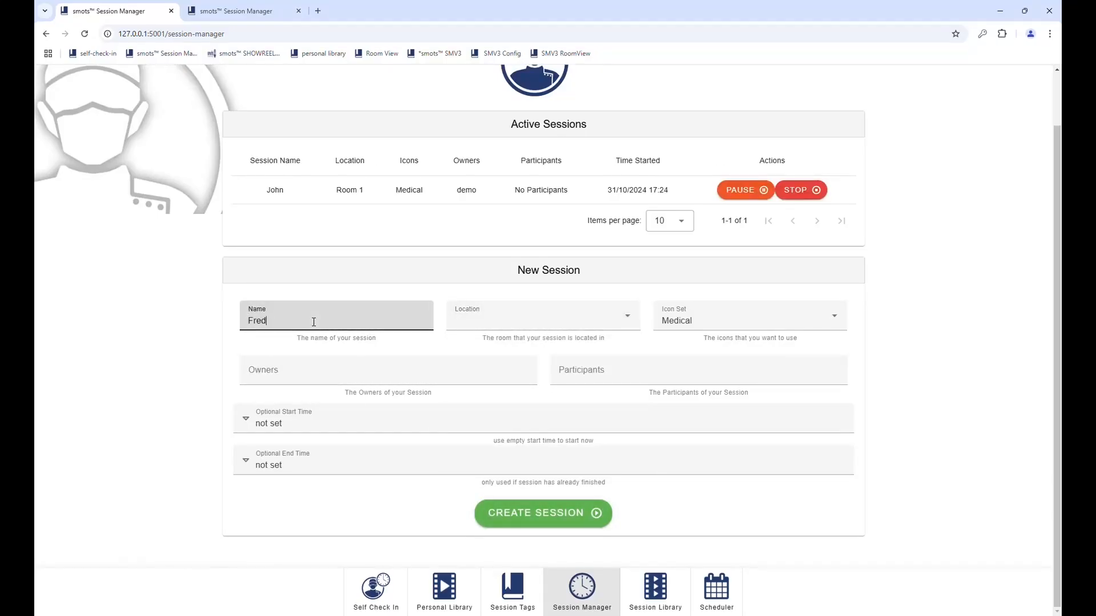
{"action": "left_click", "coordinate": [480, 324]}
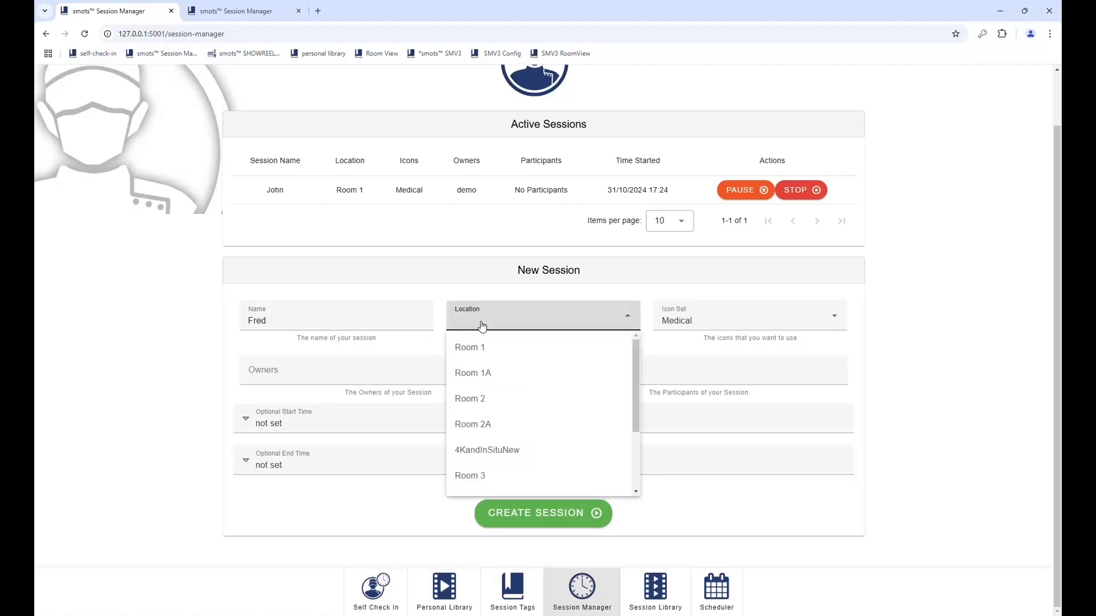
{"action": "left_click", "coordinate": [476, 405]}
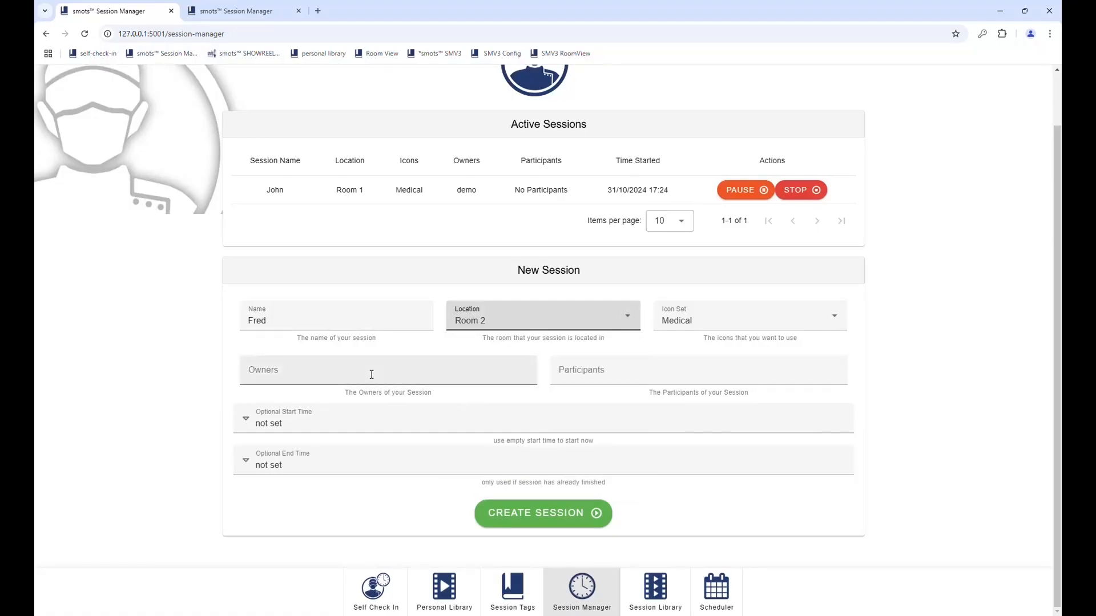
{"action": "left_click", "coordinate": [542, 512]}
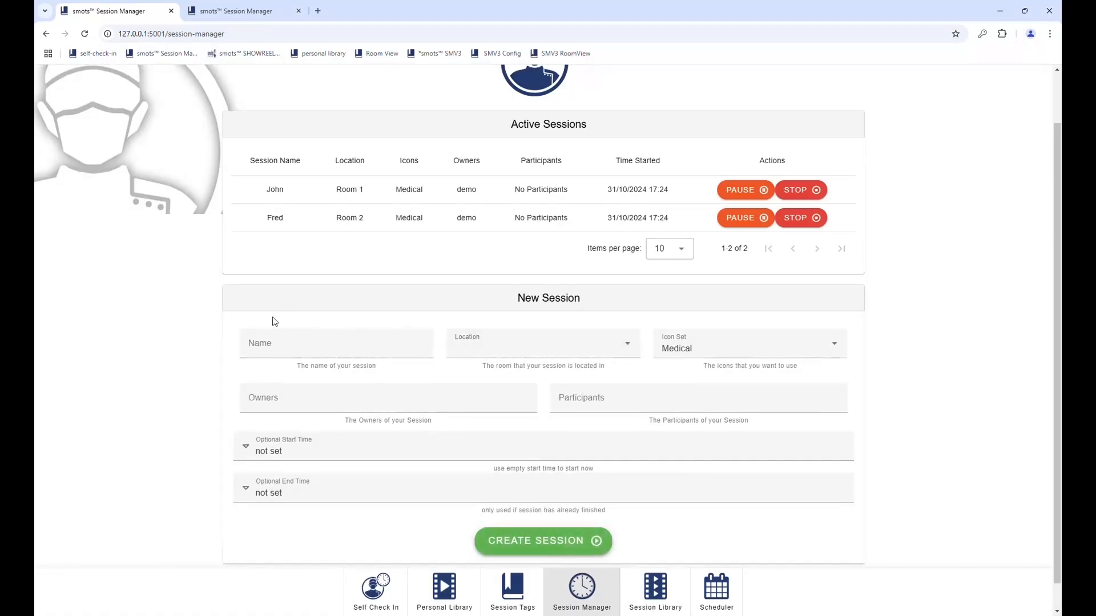
Step: Name the third session, set its location to Room 3, and set start time 17:25:36
{"action": "left_click", "coordinate": [286, 350]}
{"action": "type", "text": "Wilma"}
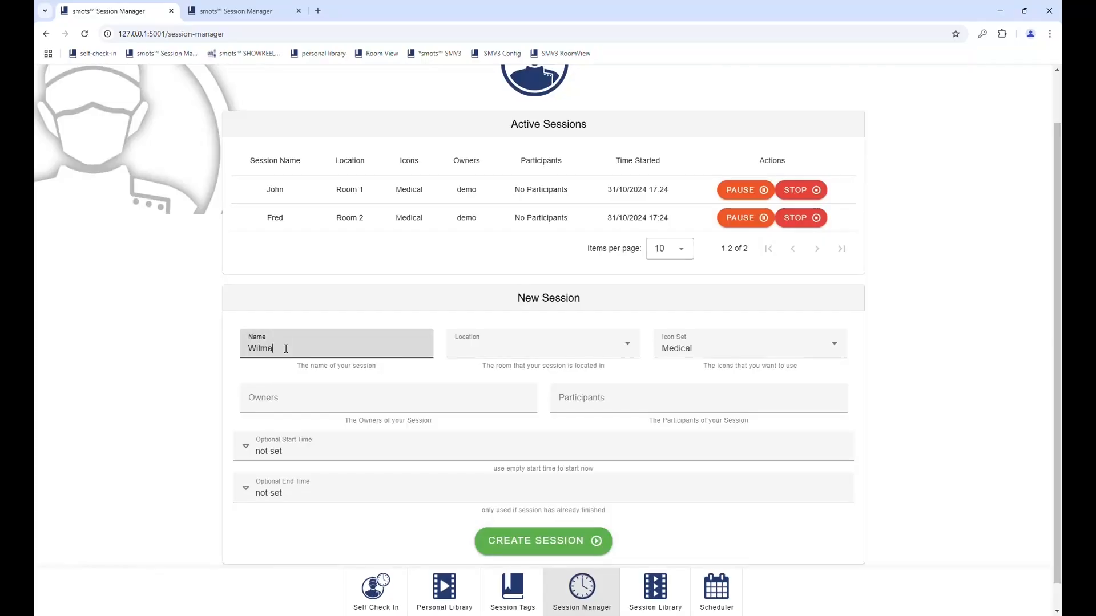
{"action": "left_click", "coordinate": [476, 337]}
{"action": "left_click", "coordinate": [485, 503]}
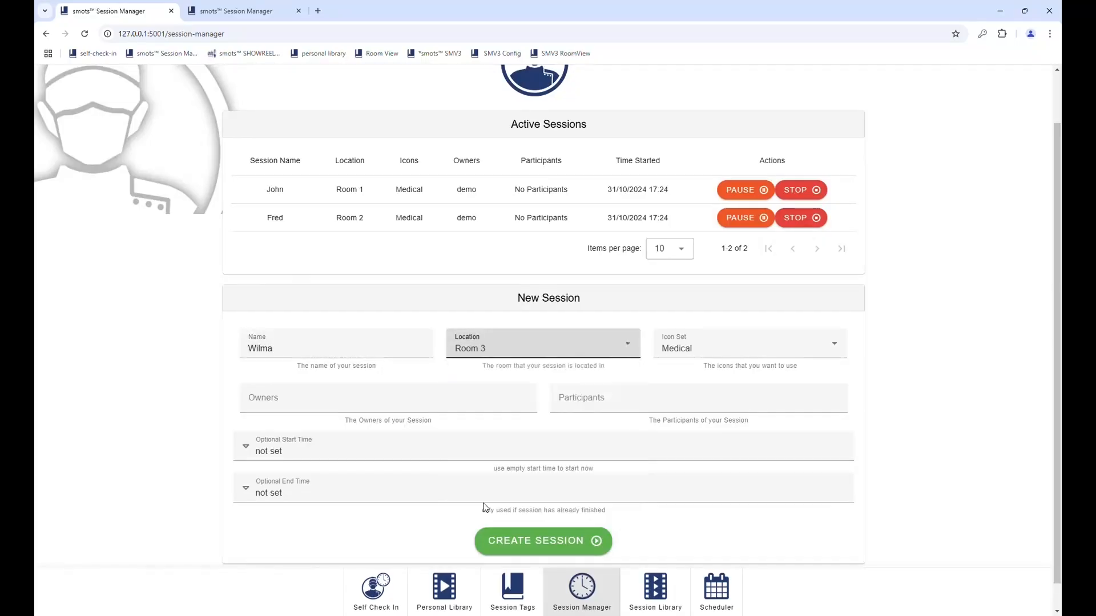
{"action": "left_click", "coordinate": [300, 446]}
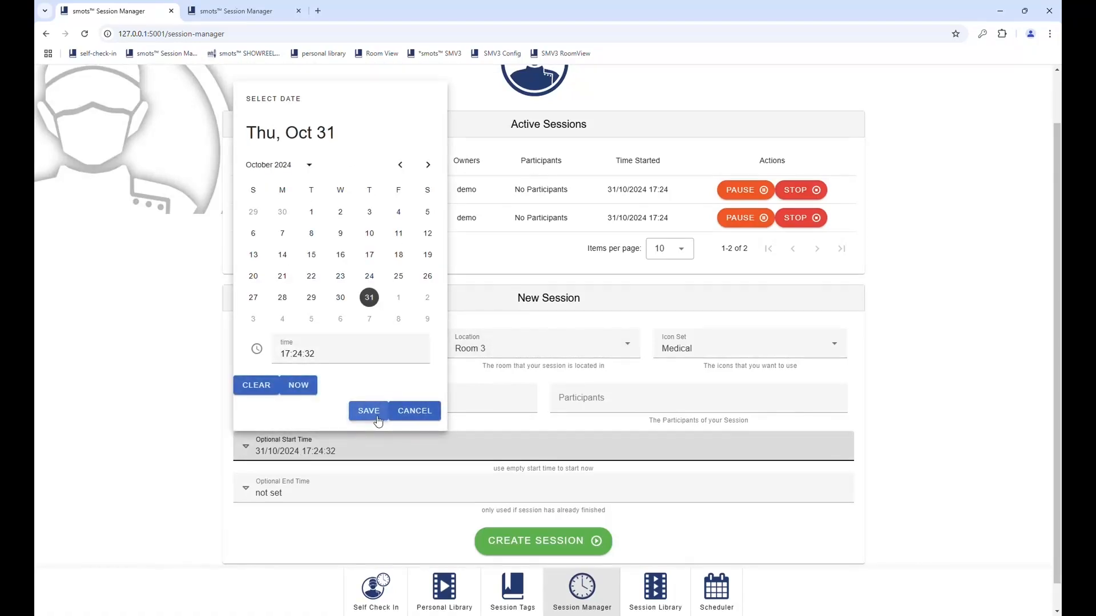
{"action": "left_click", "coordinate": [326, 456]}
{"action": "left_click", "coordinate": [305, 357]}
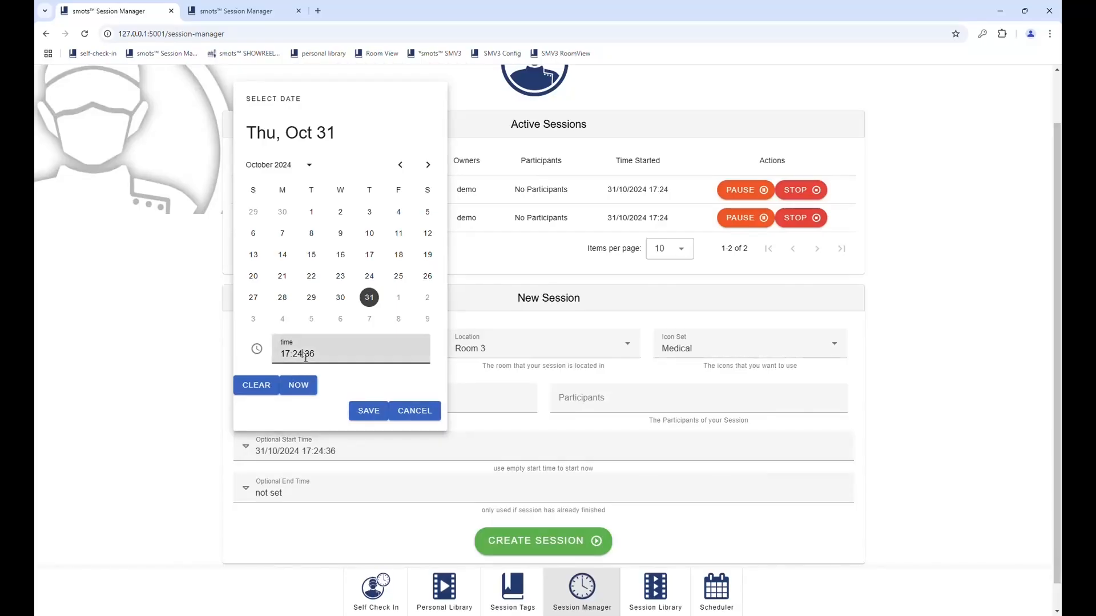
{"action": "key", "text": "BackSpace"}
{"action": "type", "text": "5"}
{"action": "left_click", "coordinate": [372, 412]}
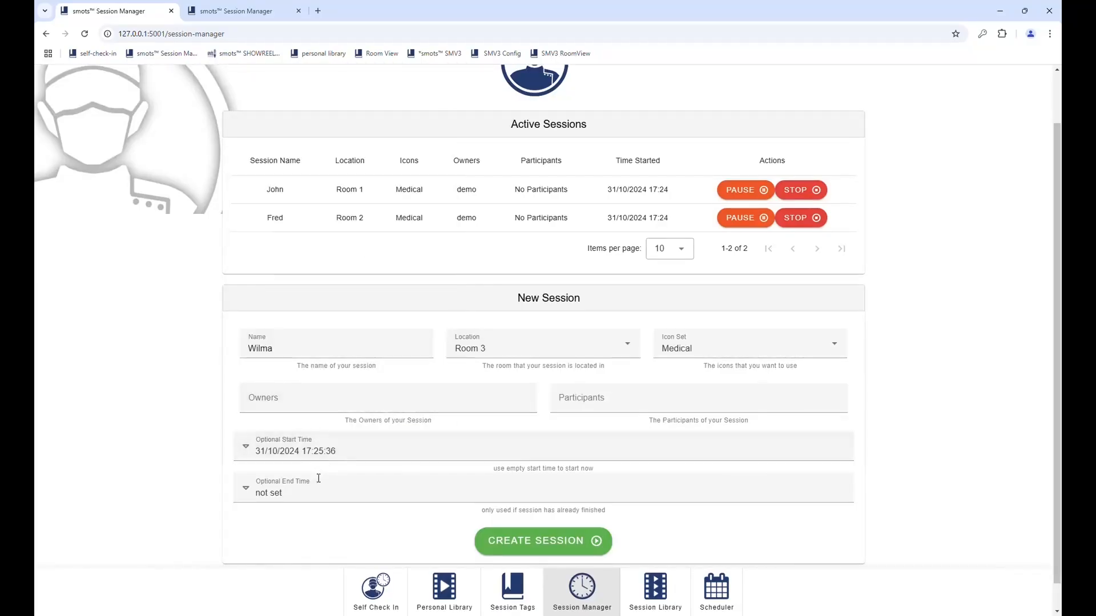
Step: Set the end time to 17:26:43 and create the session
{"action": "left_click", "coordinate": [301, 496]}
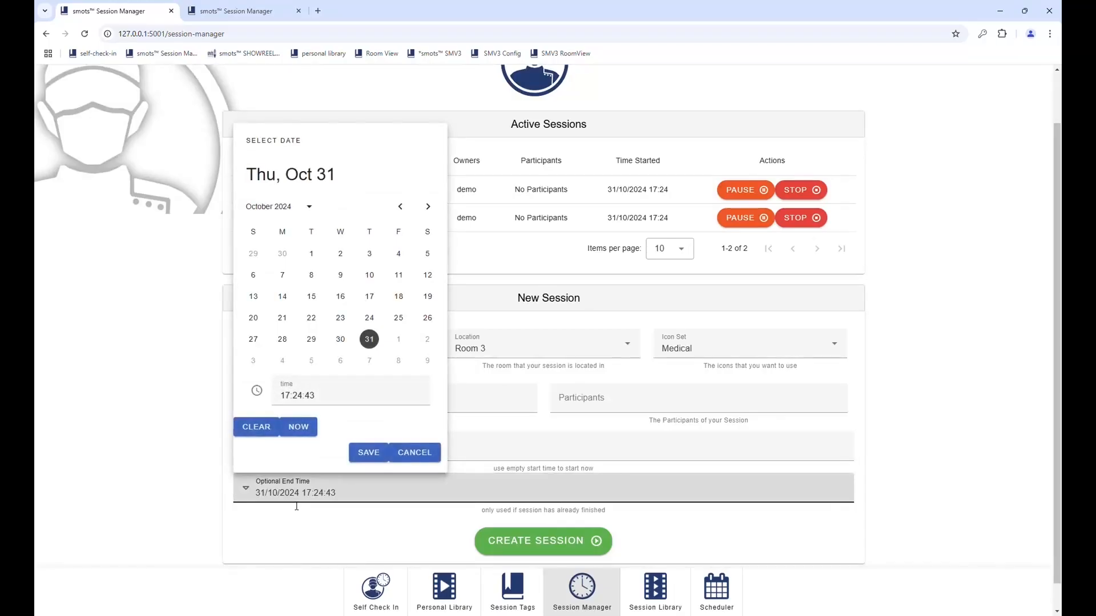
{"action": "left_click", "coordinate": [305, 398]}
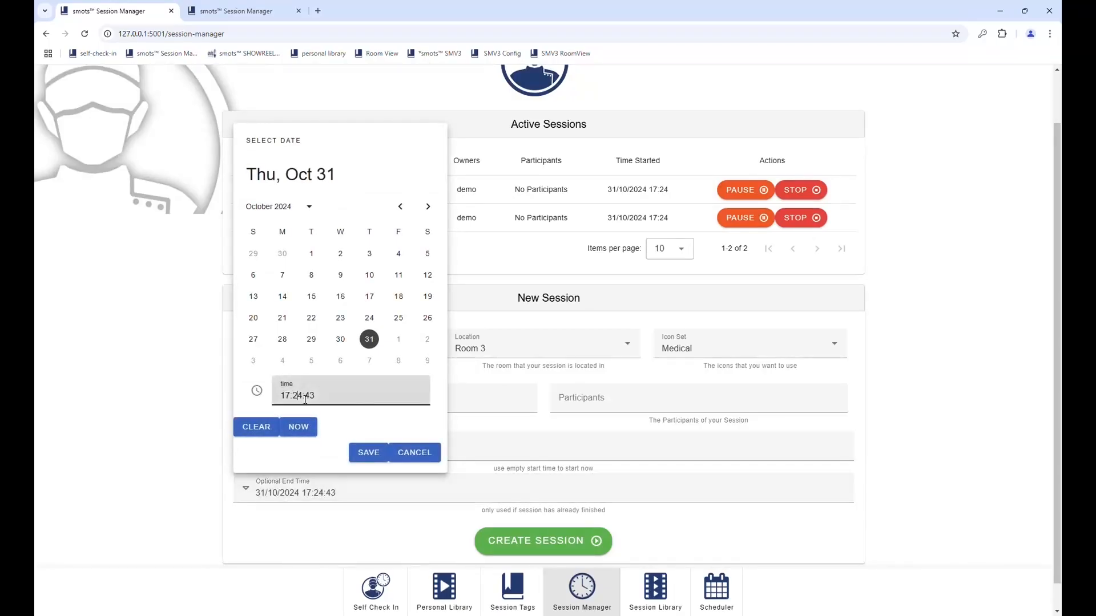
{"action": "key", "text": "BackSpace"}
{"action": "type", "text": "6"}
{"action": "left_click", "coordinate": [363, 453]}
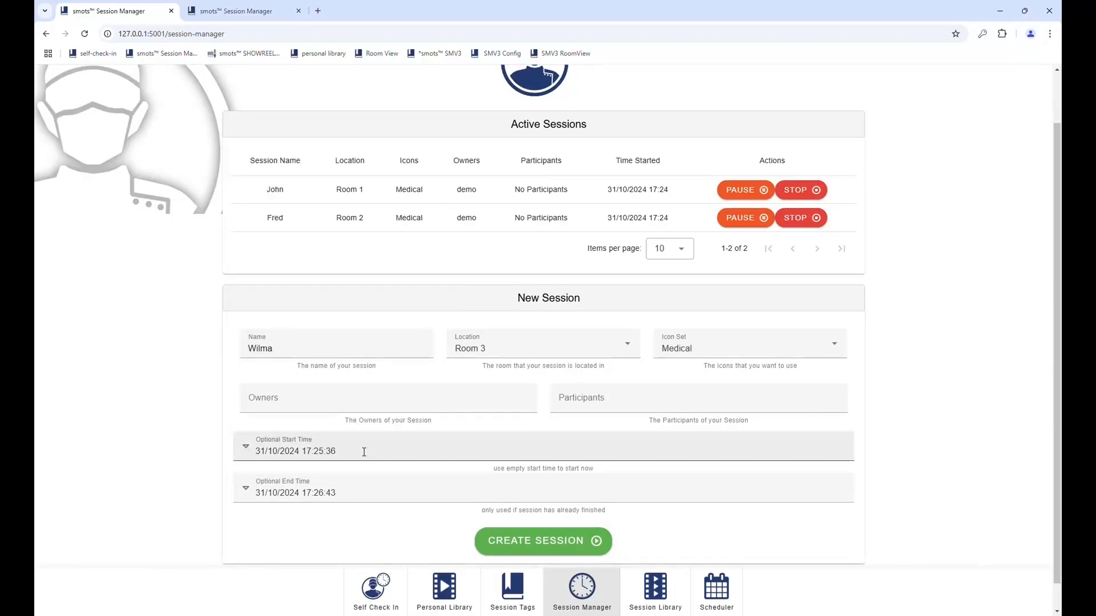
{"action": "left_click", "coordinate": [521, 549]}
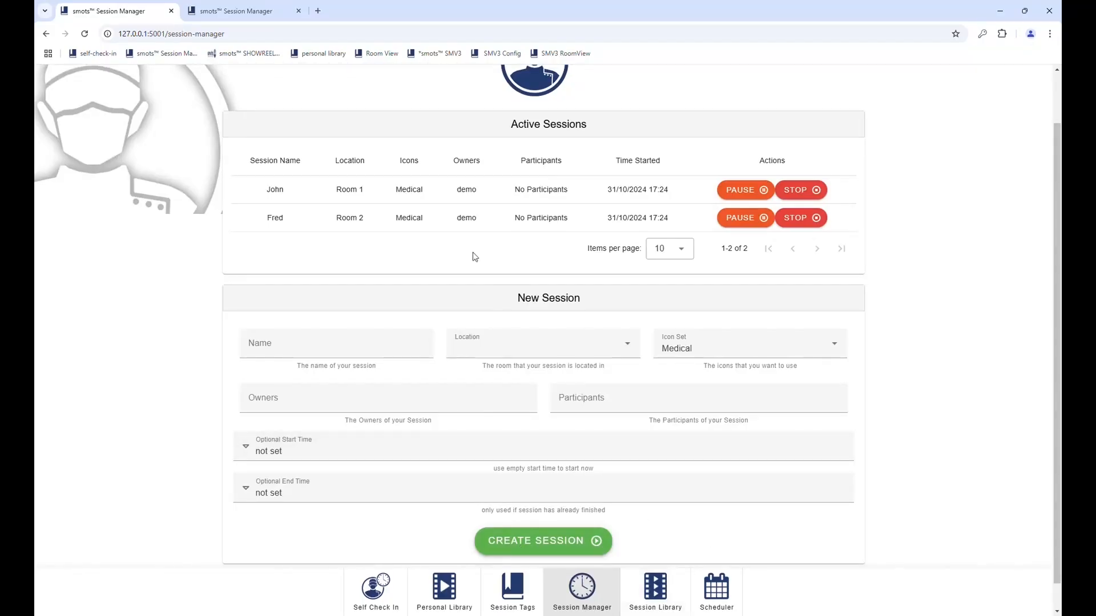
Step: Export the stopped Room 3 session from the Session Library, then go to the Scheduler
{"action": "left_click", "coordinate": [655, 588]}
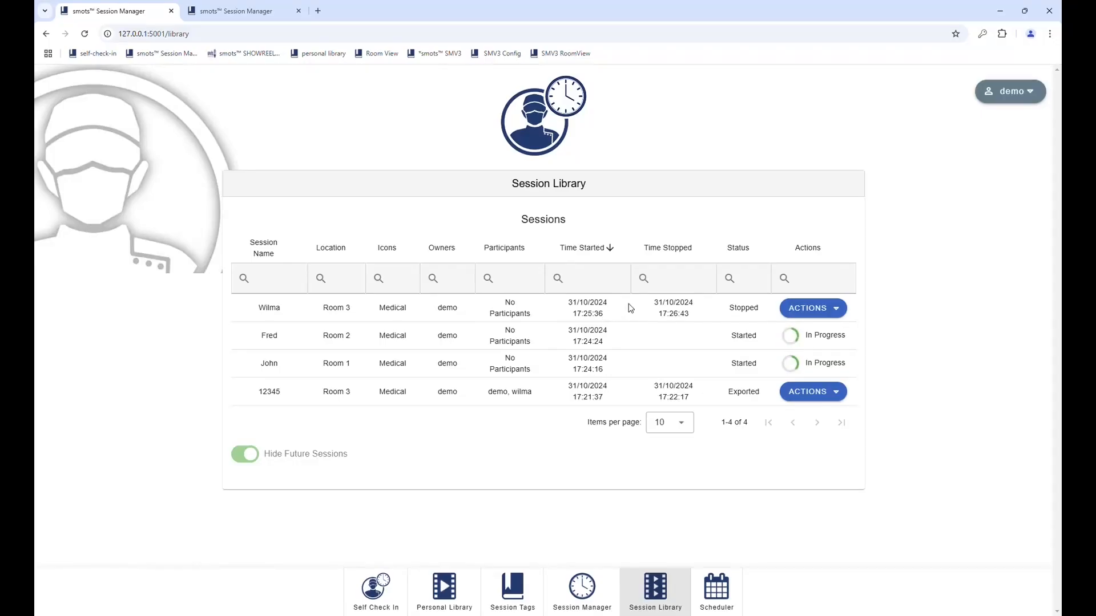
{"action": "left_click", "coordinate": [826, 310]}
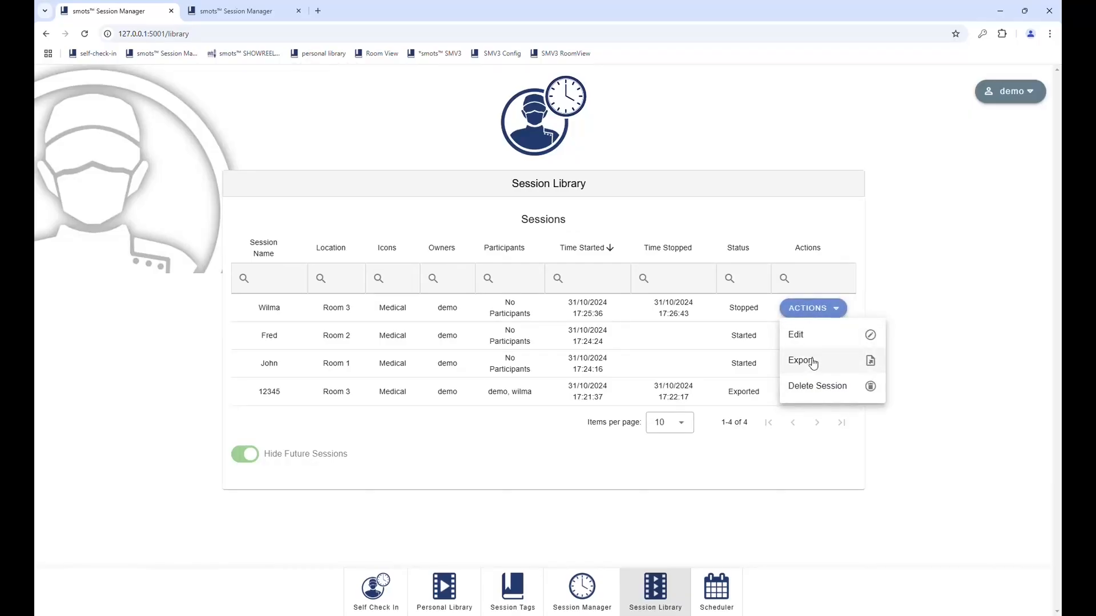
{"action": "left_click", "coordinate": [813, 362]}
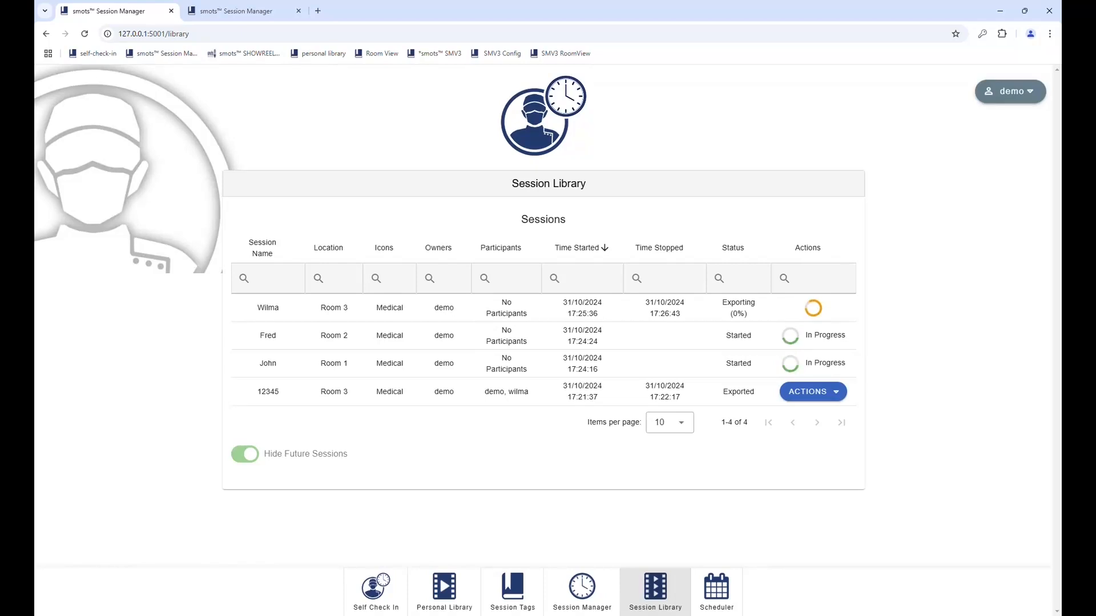
{"action": "left_click", "coordinate": [719, 584]}
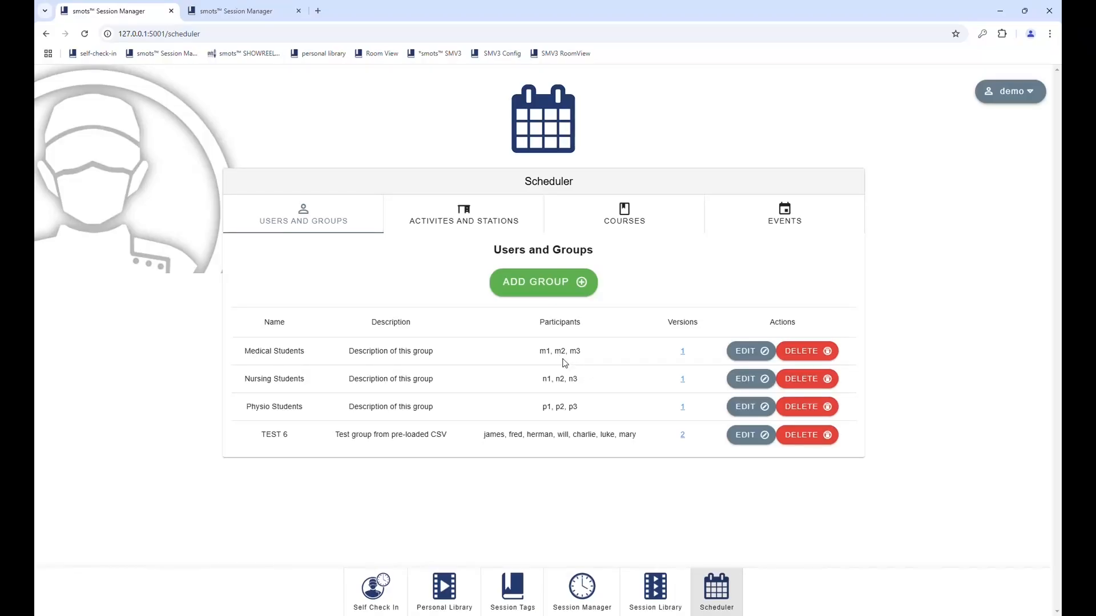
Step: Show the Activities and Stations list with its five stations
{"action": "left_click", "coordinate": [449, 222]}
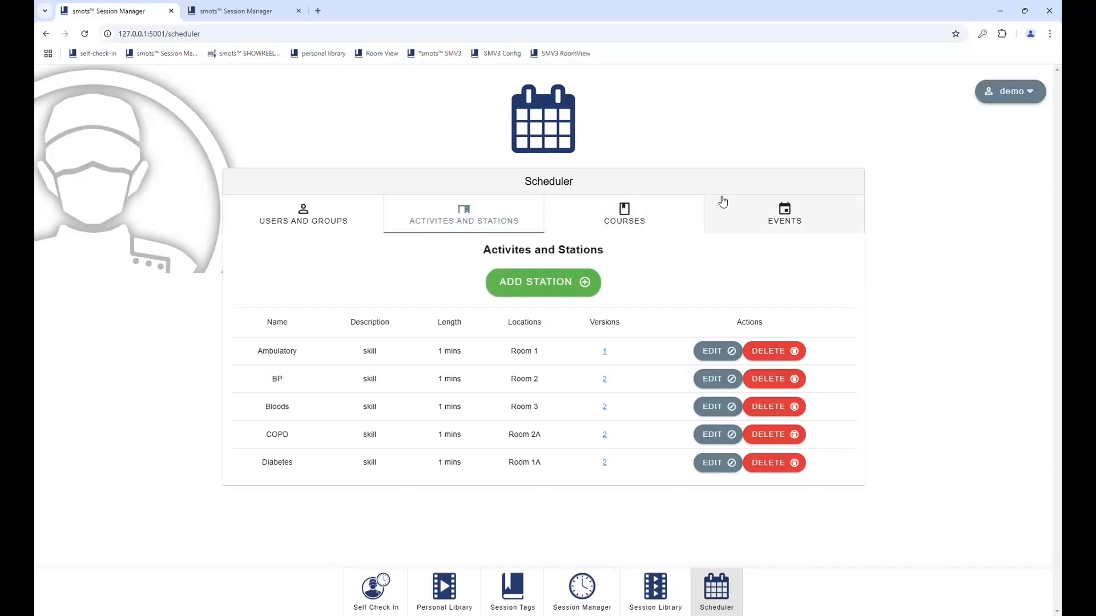
Step: Create a new event named 'Test event' dated 31/10/2024
{"action": "left_click", "coordinate": [763, 221]}
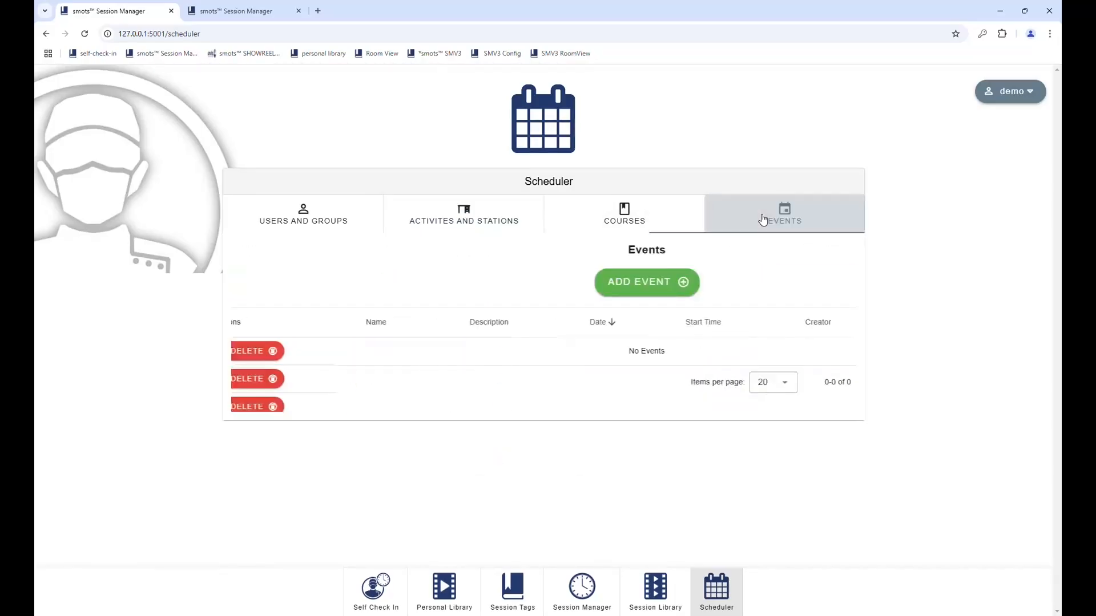
{"action": "left_click", "coordinate": [545, 294]}
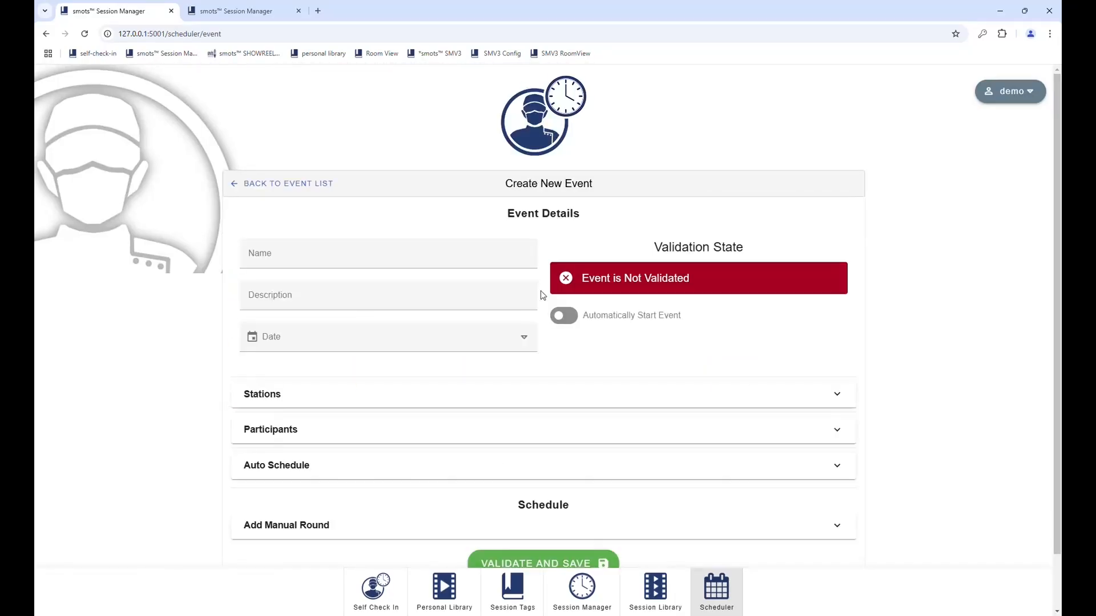
{"action": "left_click", "coordinate": [276, 262]}
{"action": "type", "text": "Test even"}
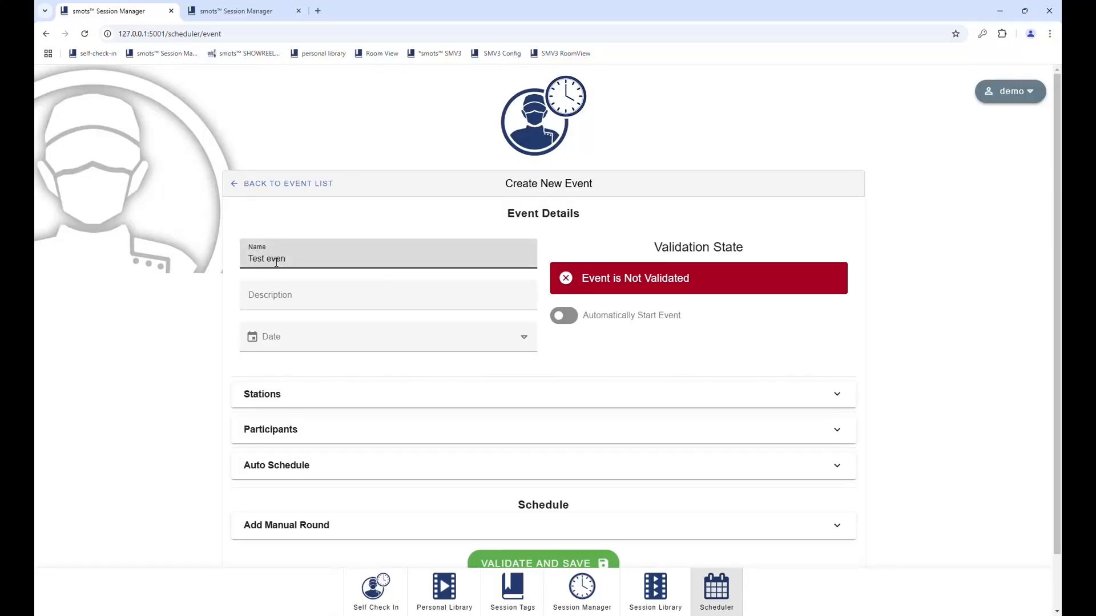
{"action": "type", "text": "t"}
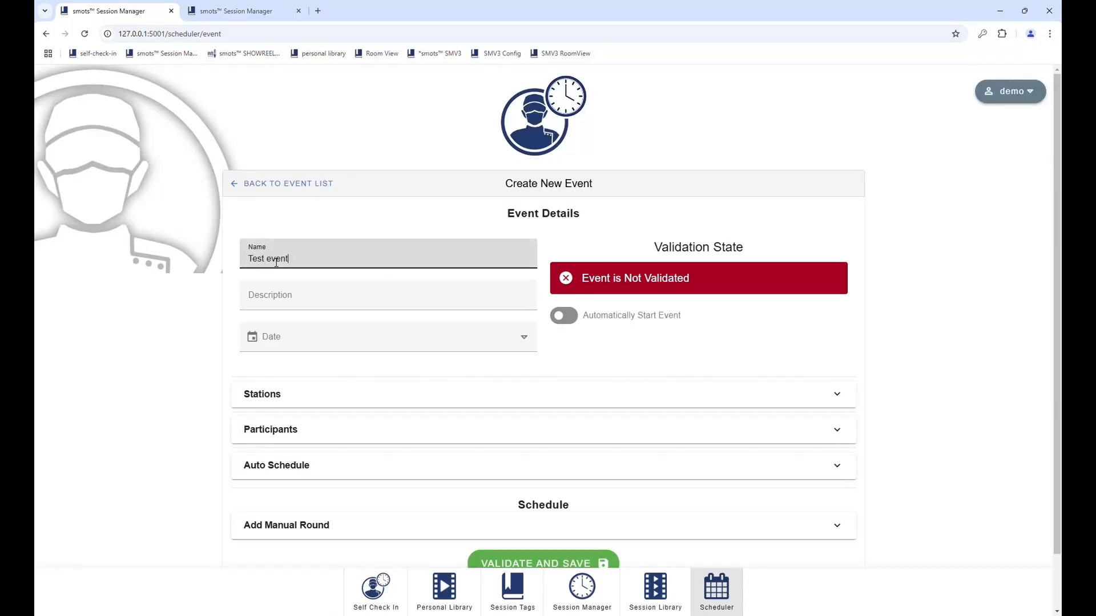
{"action": "left_click", "coordinate": [351, 349]}
{"action": "left_click", "coordinate": [376, 568]}
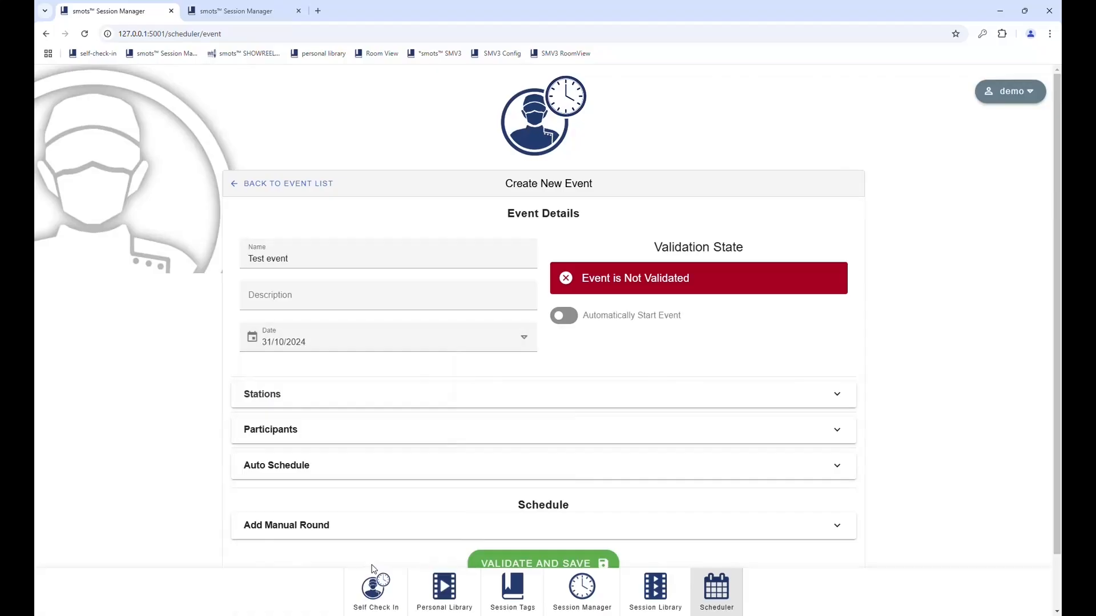
Step: Add the BP, Bloods and COPD stations to the event
{"action": "left_click", "coordinate": [306, 395]}
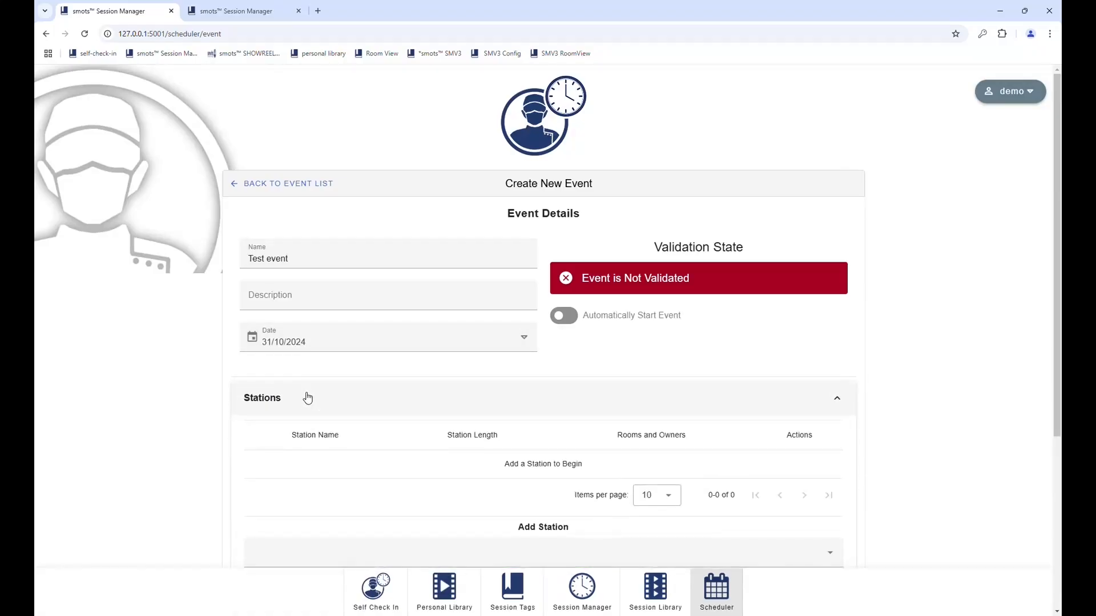
{"action": "scroll", "coordinate": [480, 487], "scroll_direction": "down", "scroll_amount": 1}
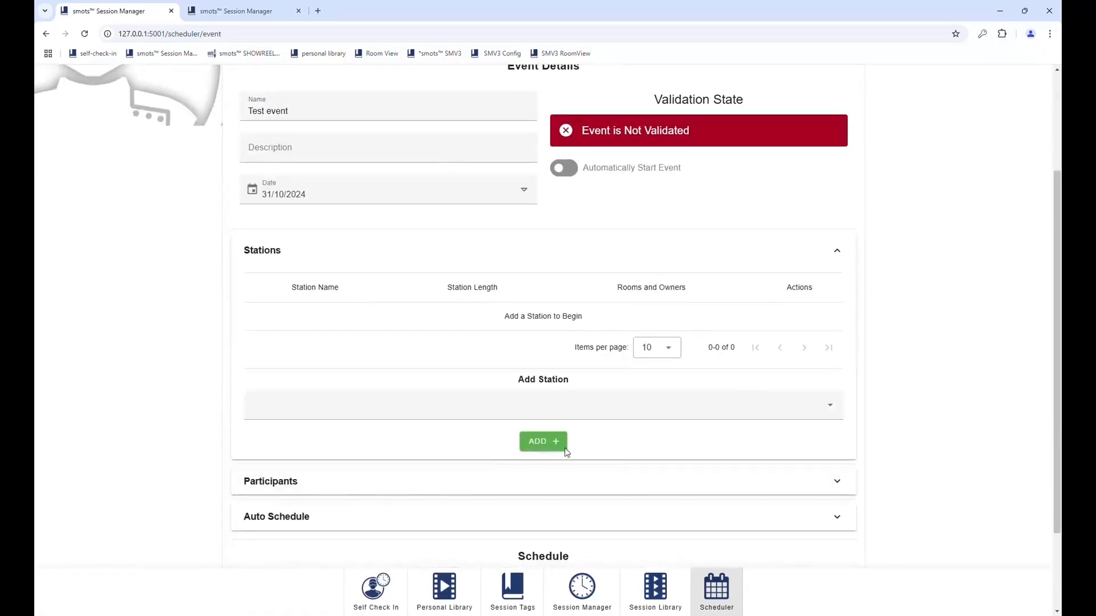
{"action": "left_click", "coordinate": [582, 407]}
{"action": "left_click", "coordinate": [337, 463]}
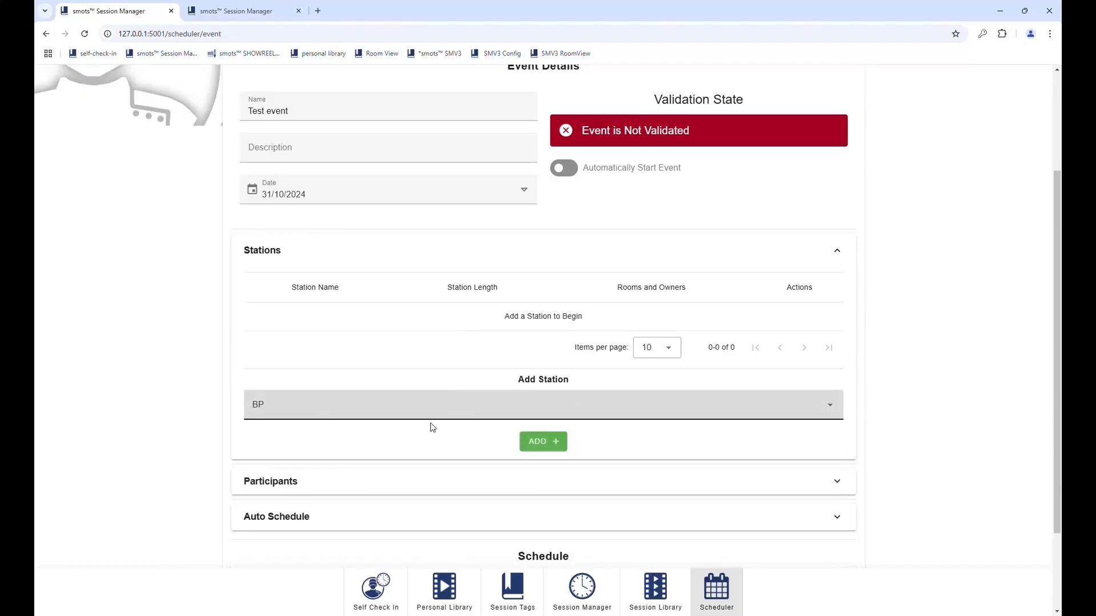
{"action": "left_click", "coordinate": [556, 442]}
{"action": "left_click", "coordinate": [370, 416]}
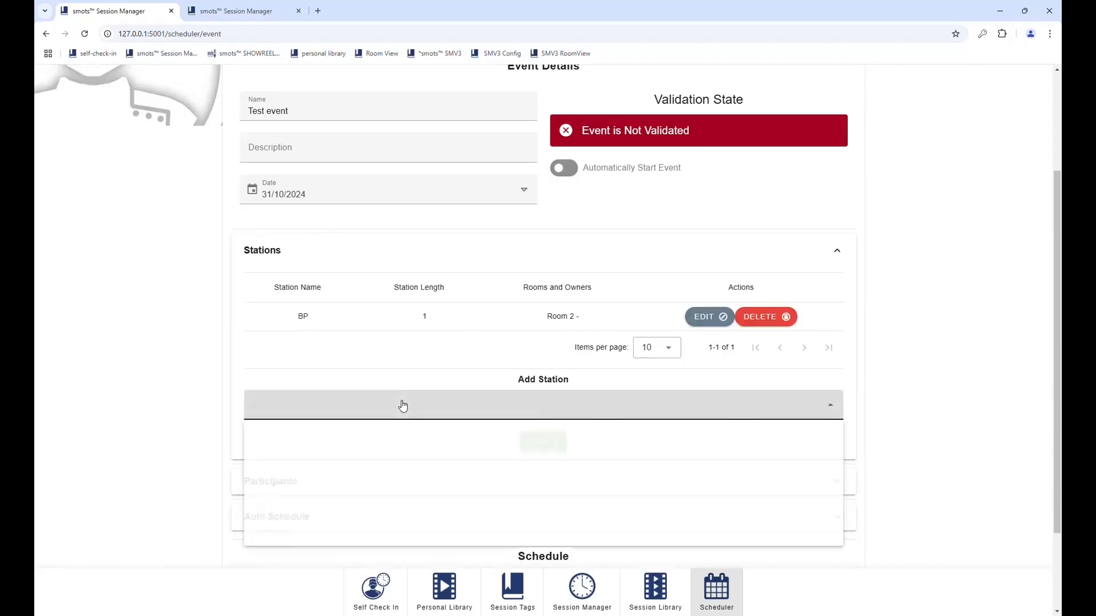
{"action": "left_click", "coordinate": [279, 486]}
{"action": "left_click", "coordinate": [539, 442]}
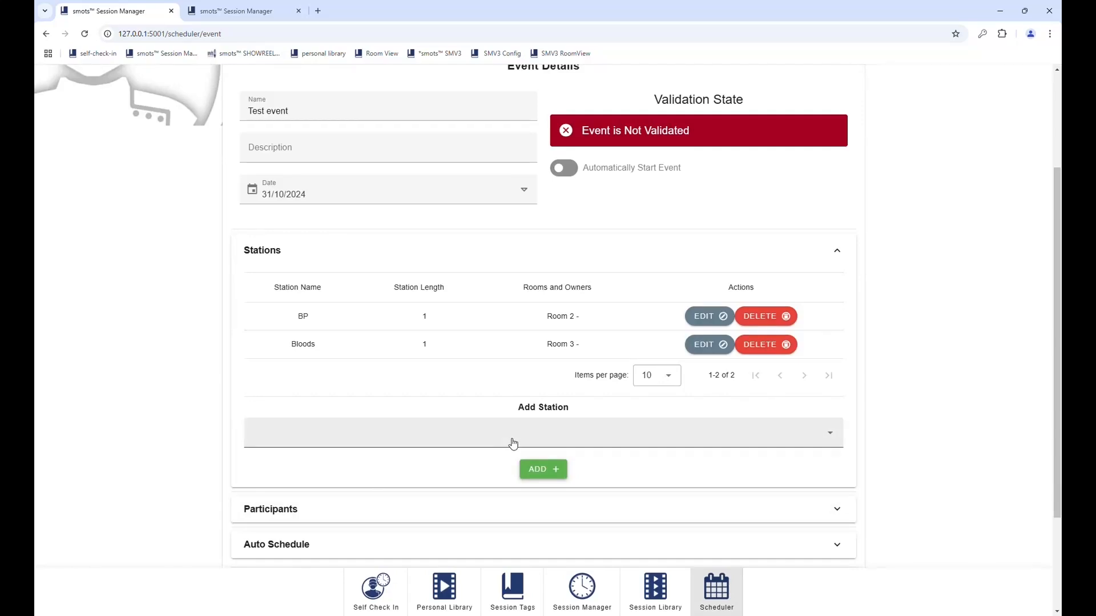
{"action": "left_click", "coordinate": [479, 444]}
{"action": "left_click", "coordinate": [367, 543]}
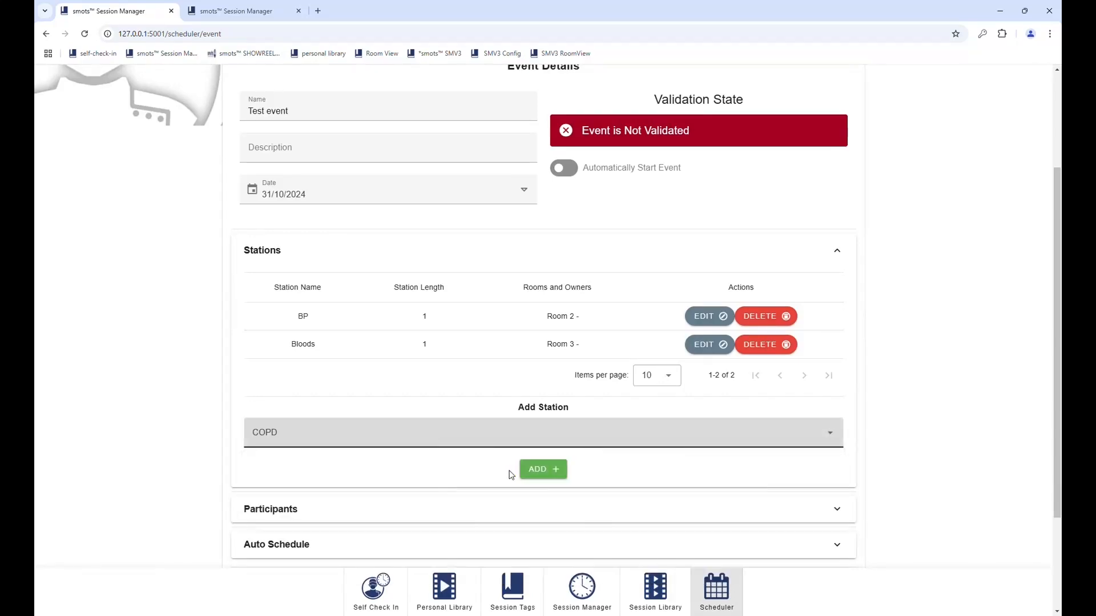
{"action": "left_click", "coordinate": [539, 469]}
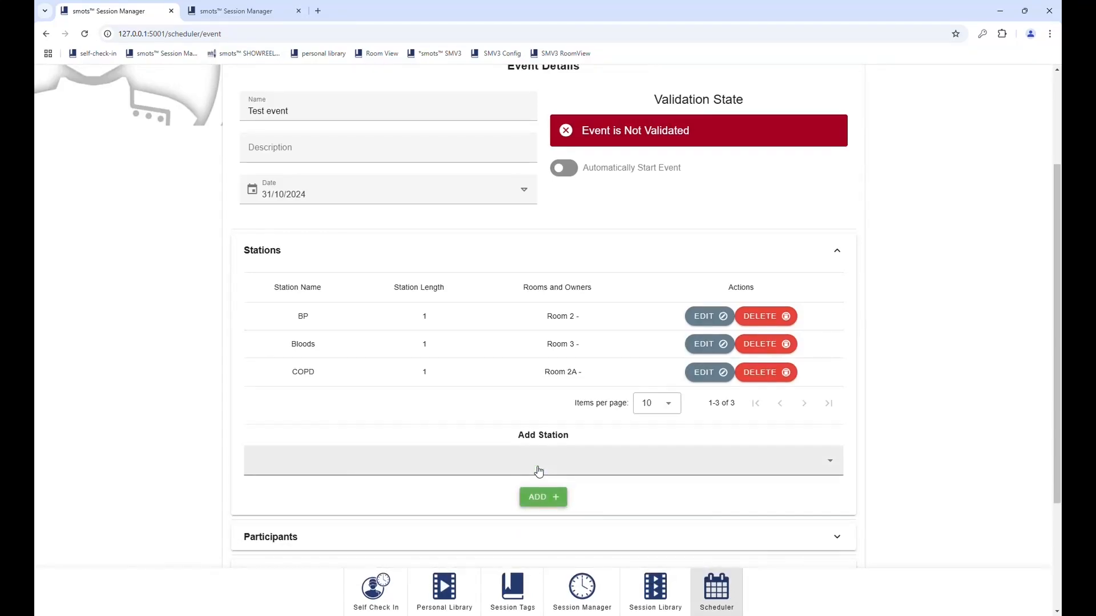
{"action": "left_click", "coordinate": [539, 471]}
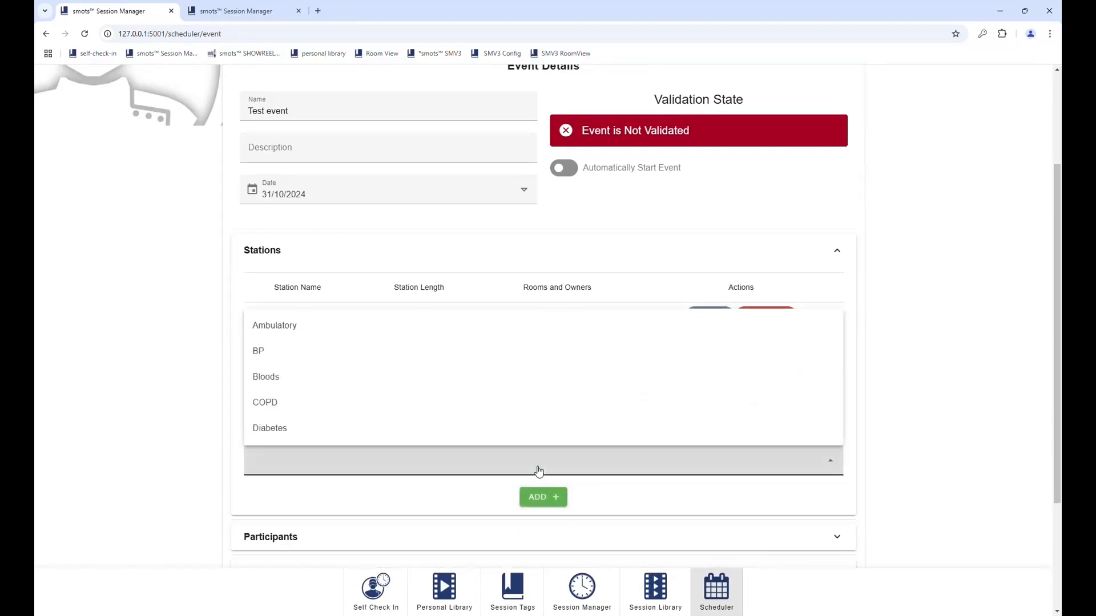
{"action": "left_click", "coordinate": [478, 468]}
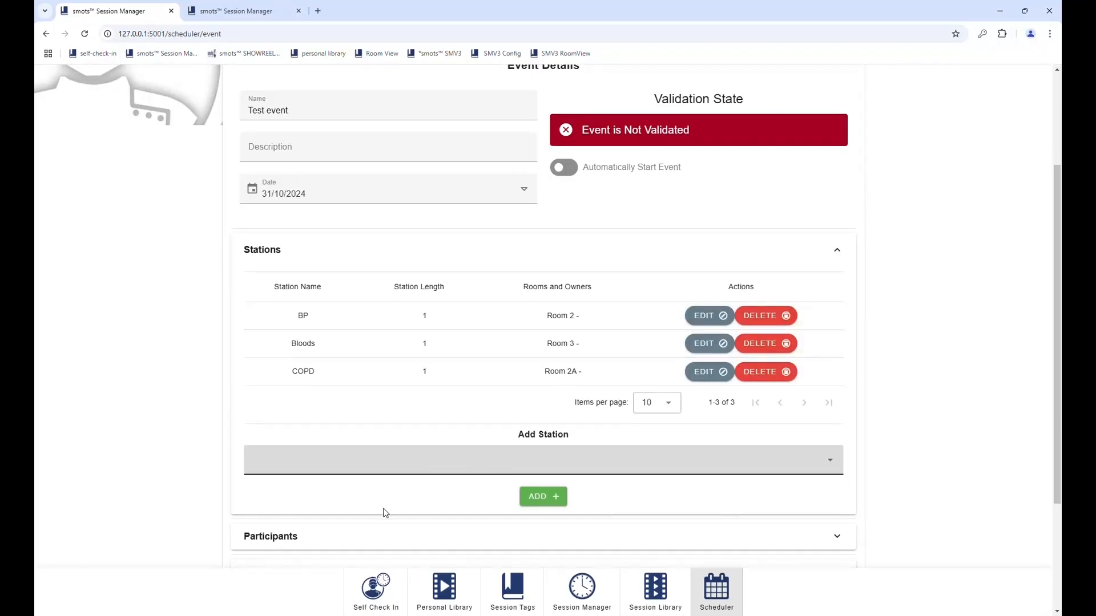
Step: Expand the event's Participants section and bring up the group list
{"action": "scroll", "coordinate": [384, 511], "scroll_direction": "down", "scroll_amount": 3}
{"action": "left_click", "coordinate": [302, 374]}
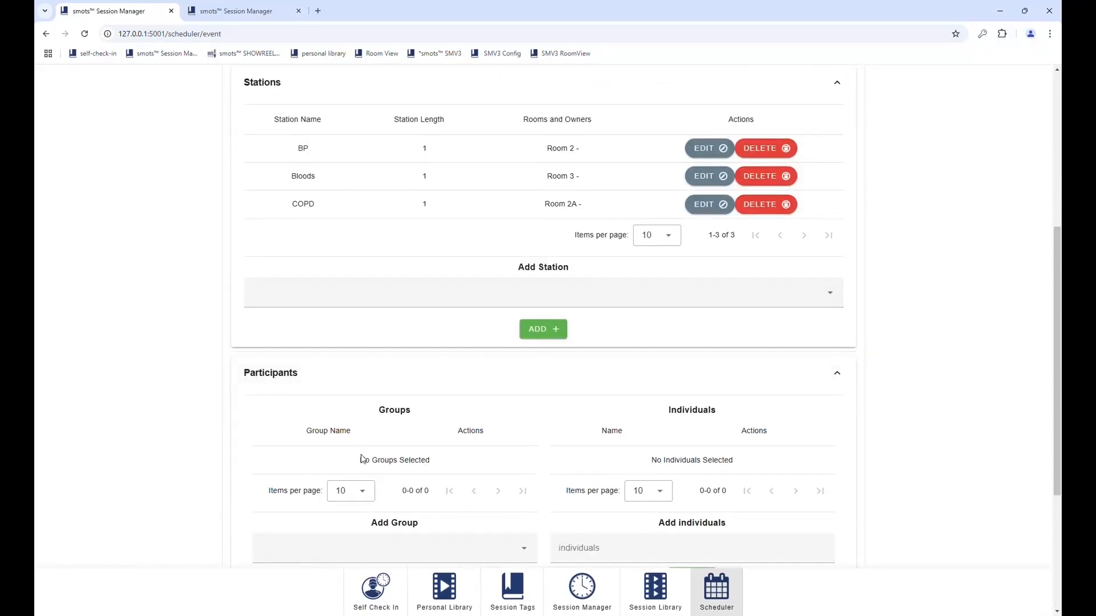
{"action": "scroll", "coordinate": [401, 489], "scroll_direction": "down", "scroll_amount": 2}
{"action": "left_click", "coordinate": [386, 422]}
Step: Add the Medical Students and Nursing Students members as individual participants
{"action": "left_click", "coordinate": [315, 448]}
{"action": "left_click", "coordinate": [397, 452]}
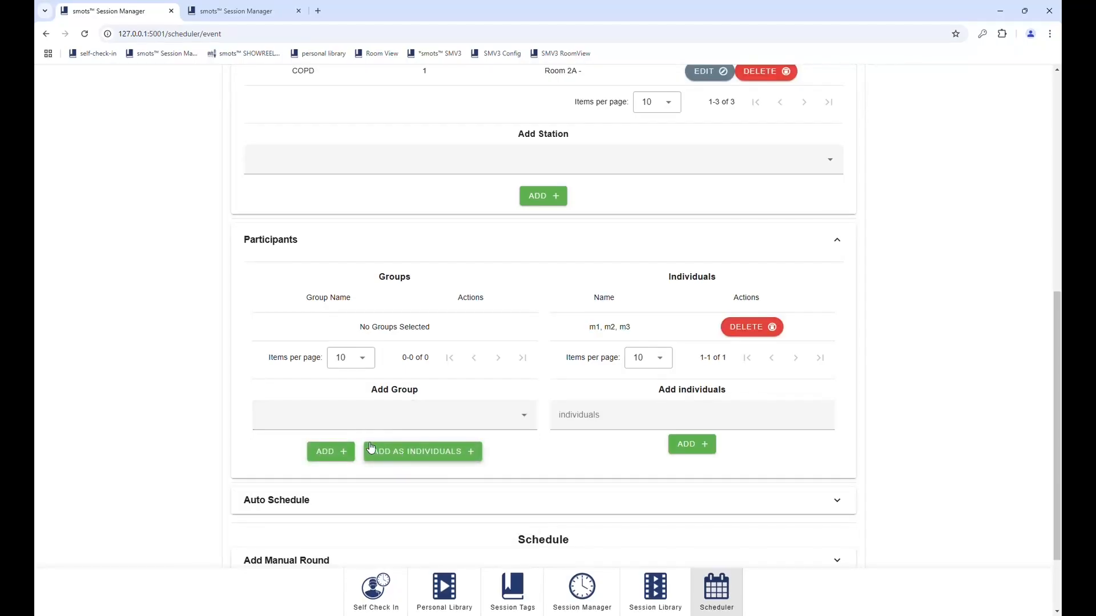
{"action": "left_click", "coordinate": [361, 423]}
{"action": "left_click", "coordinate": [367, 483]}
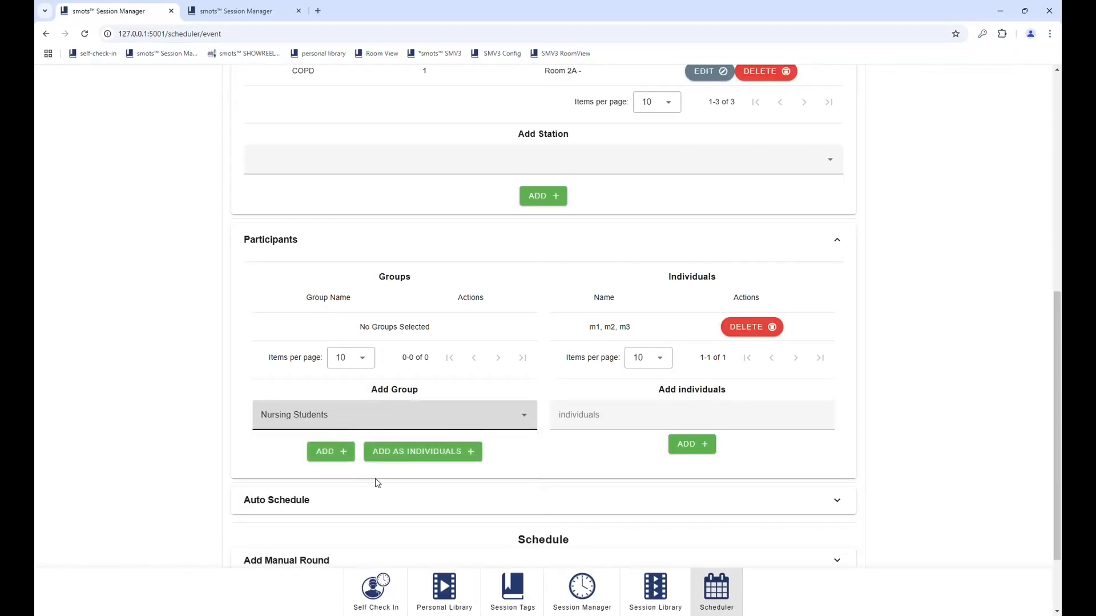
{"action": "left_click", "coordinate": [375, 422]}
{"action": "left_click", "coordinate": [371, 423]}
{"action": "left_click", "coordinate": [404, 451]}
{"action": "left_click", "coordinate": [353, 419]}
{"action": "left_click", "coordinate": [351, 423]}
Step: Add the Physio Students members as individual participants
{"action": "left_click", "coordinate": [295, 430]}
{"action": "left_click", "coordinate": [313, 499]}
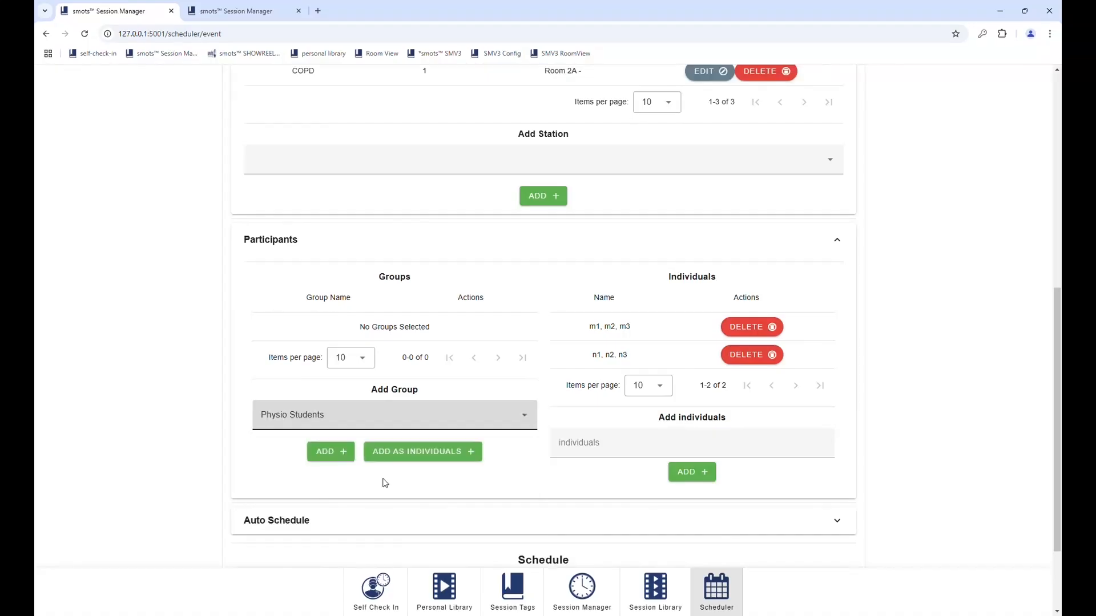
{"action": "left_click", "coordinate": [406, 454]}
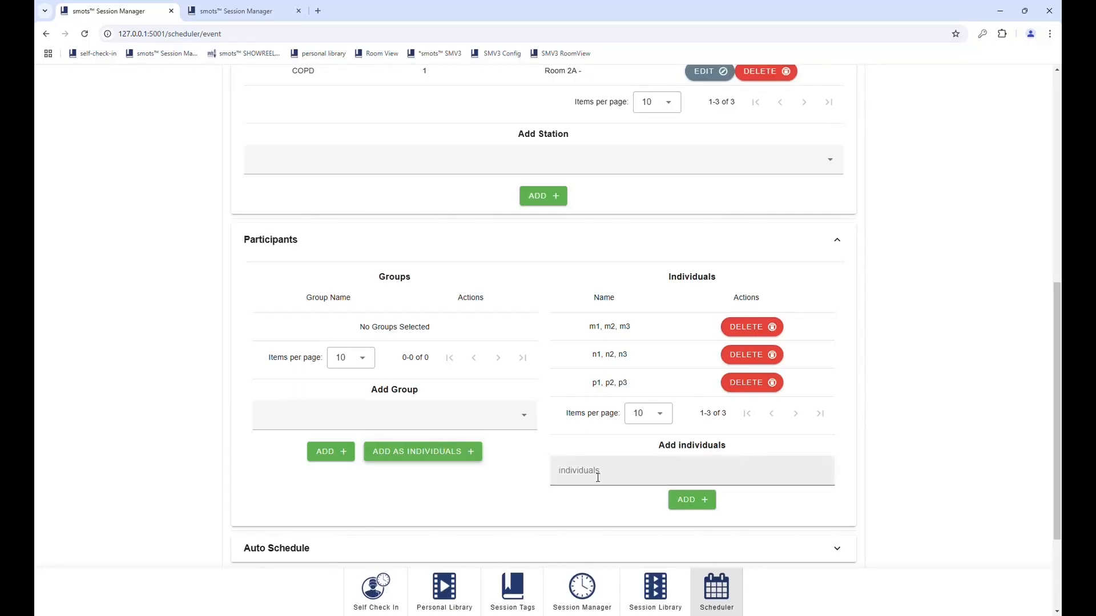
{"action": "scroll", "coordinate": [466, 497], "scroll_direction": "down", "scroll_amount": 2}
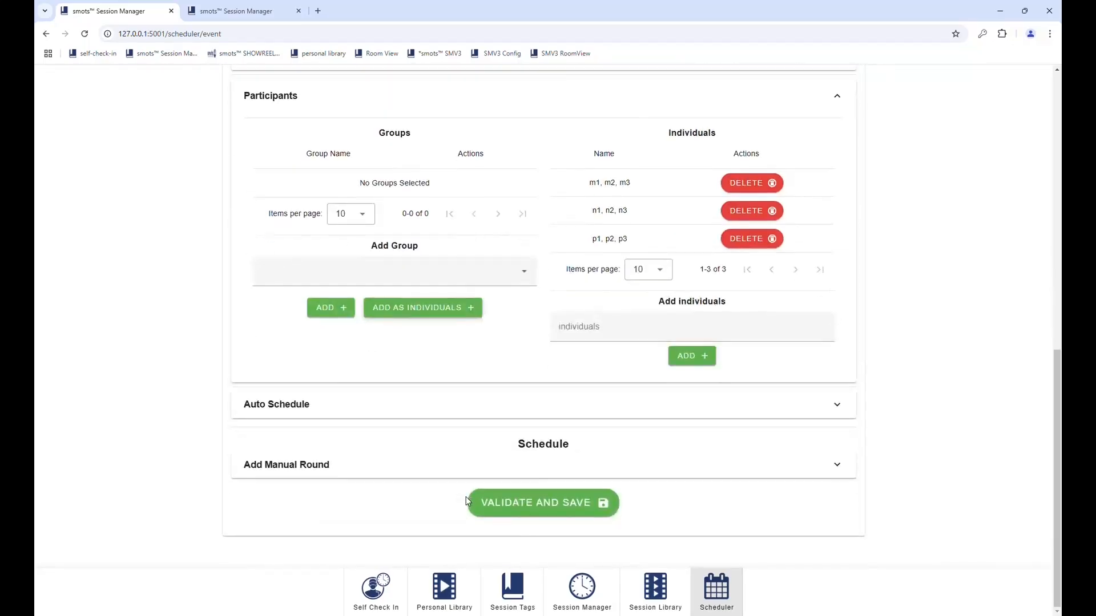
Step: In Auto Schedule, change Start Time to 1729 and set the gap to 1 minute
{"action": "left_click", "coordinate": [345, 411]}
{"action": "left_click", "coordinate": [294, 478]}
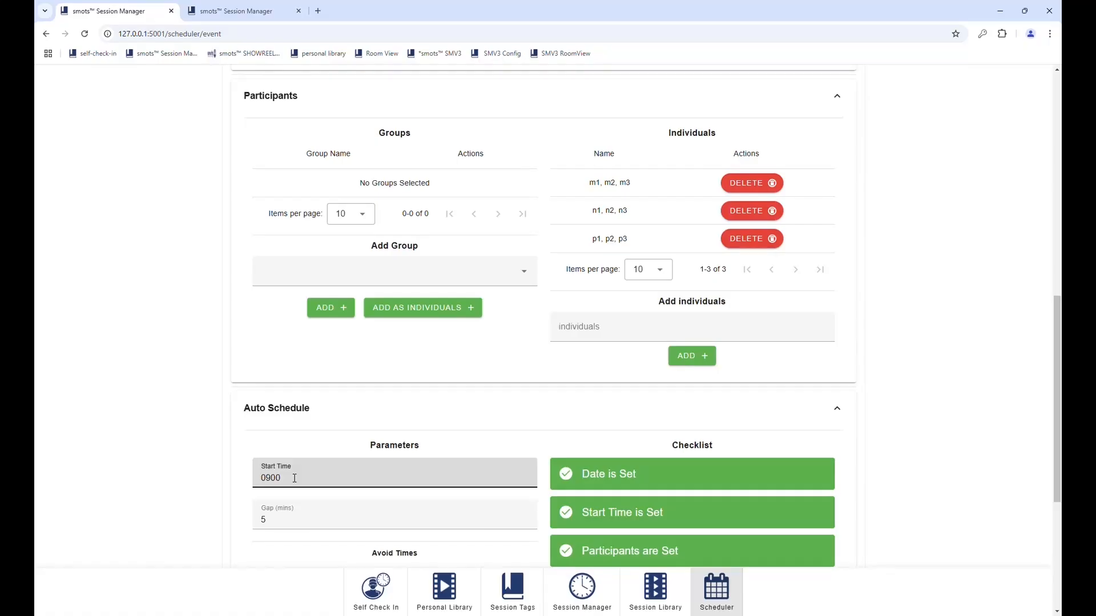
{"action": "key", "text": "BackSpace"}
{"action": "type", "text": "1729"}
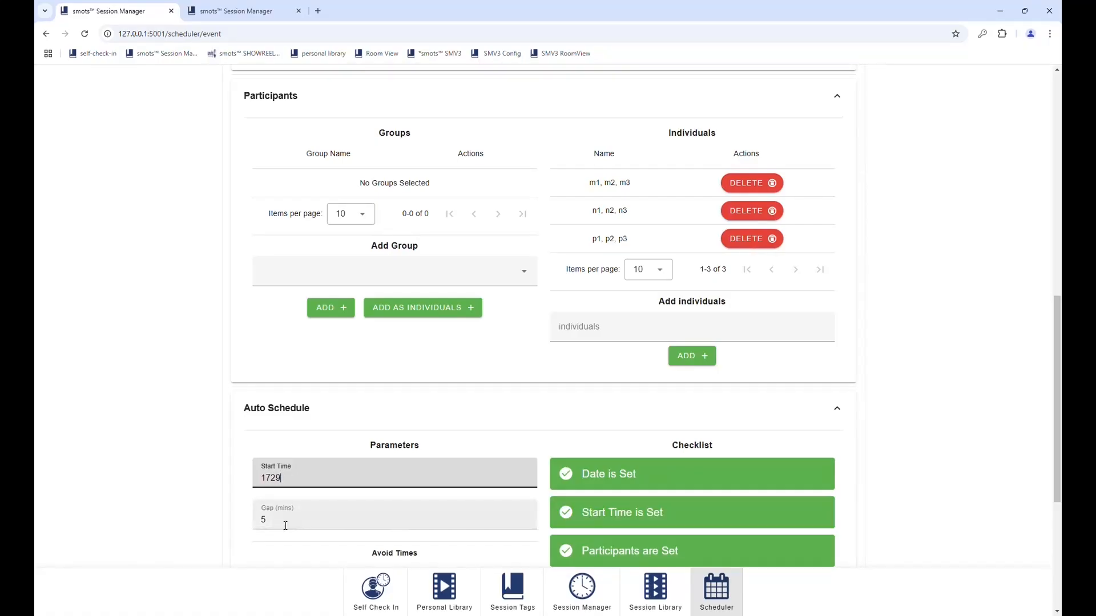
{"action": "key", "text": "Tab"}
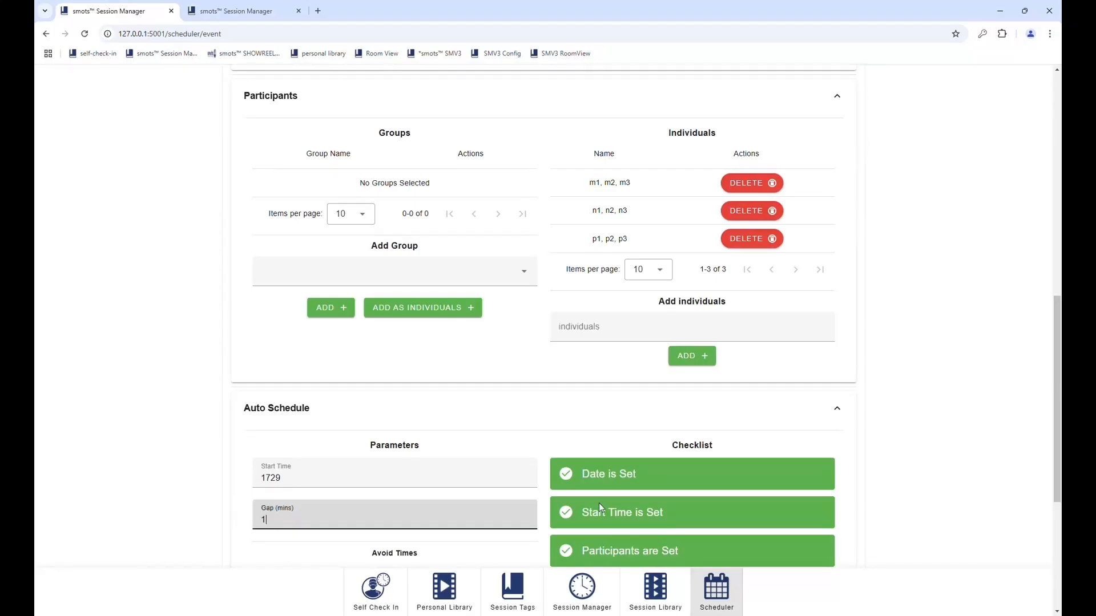
{"action": "scroll", "coordinate": [598, 502], "scroll_direction": "down", "scroll_amount": 4}
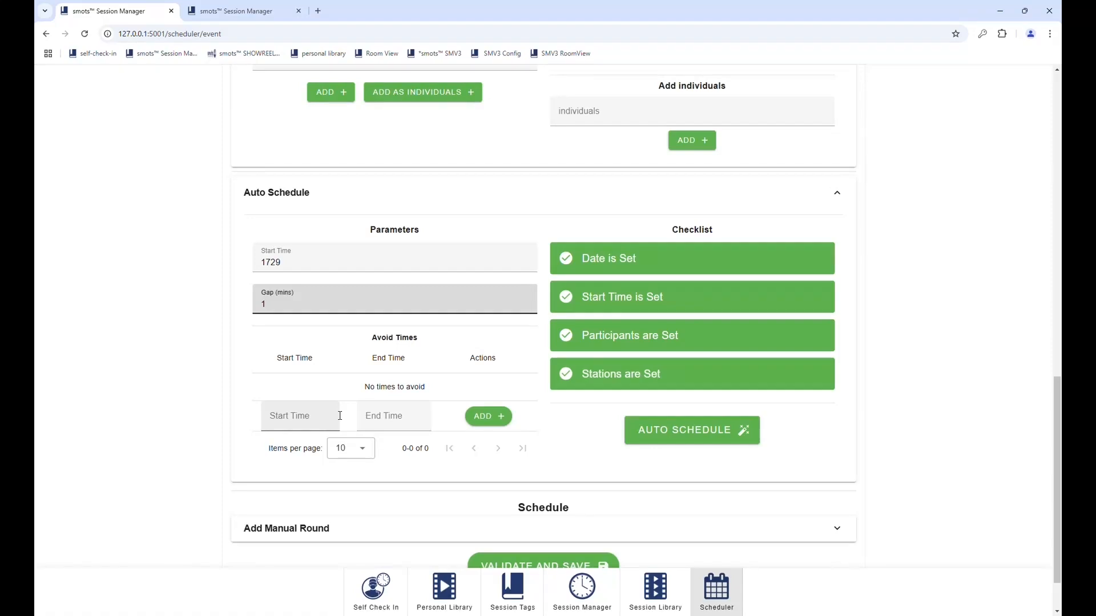
Step: Auto-schedule the three rounds and review them, running 1729 to 1734
{"action": "left_click", "coordinate": [661, 440]}
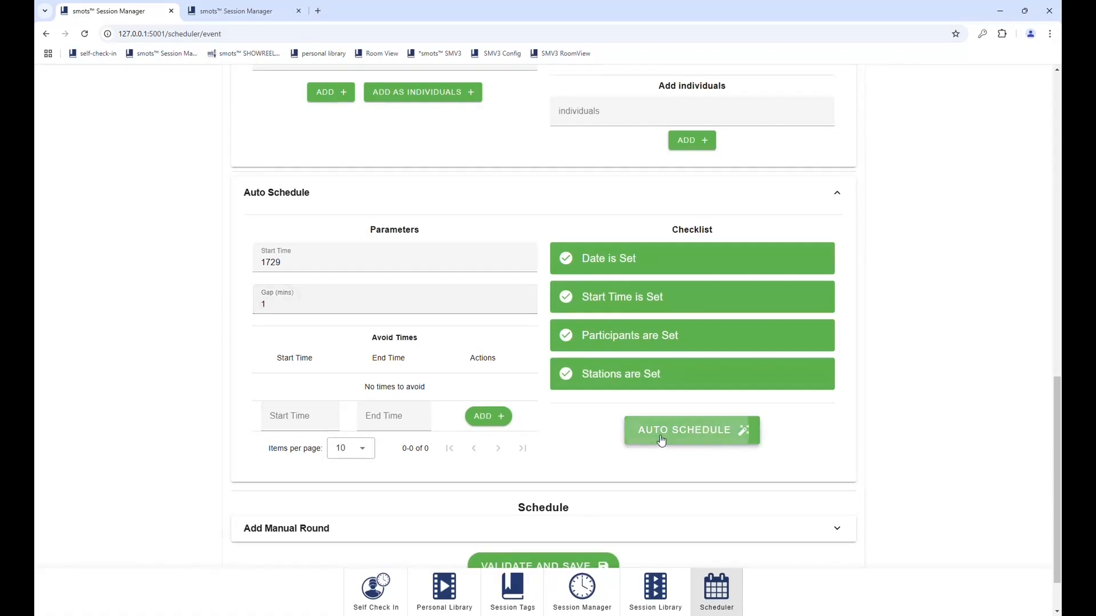
{"action": "scroll", "coordinate": [661, 439], "scroll_direction": "down", "scroll_amount": 6}
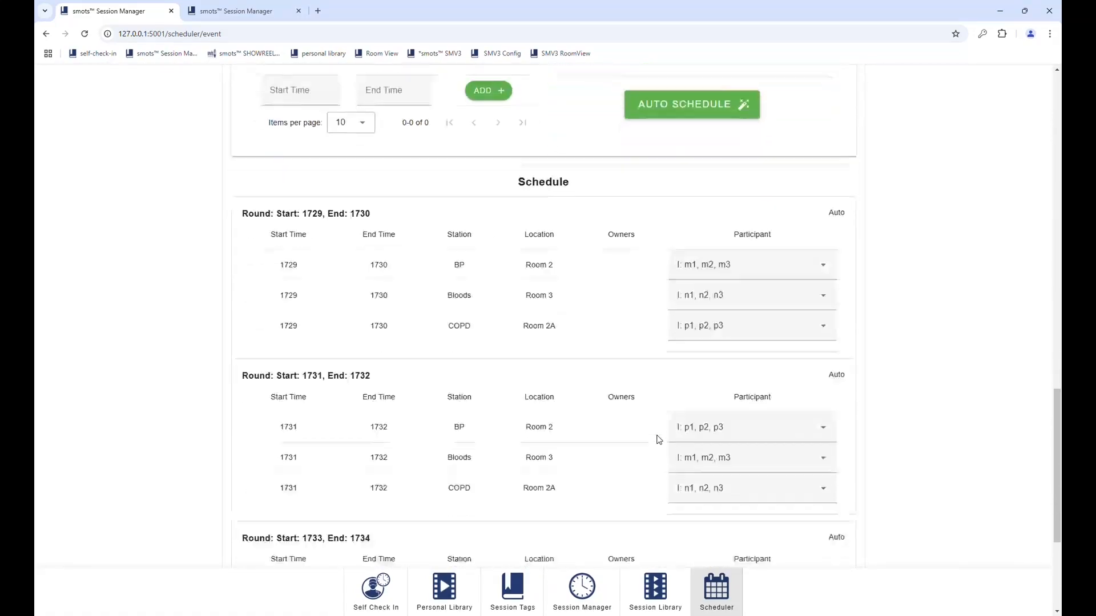
{"action": "scroll", "coordinate": [466, 455], "scroll_direction": "down", "scroll_amount": 1}
{"action": "scroll", "coordinate": [467, 455], "scroll_direction": "down", "scroll_amount": 3}
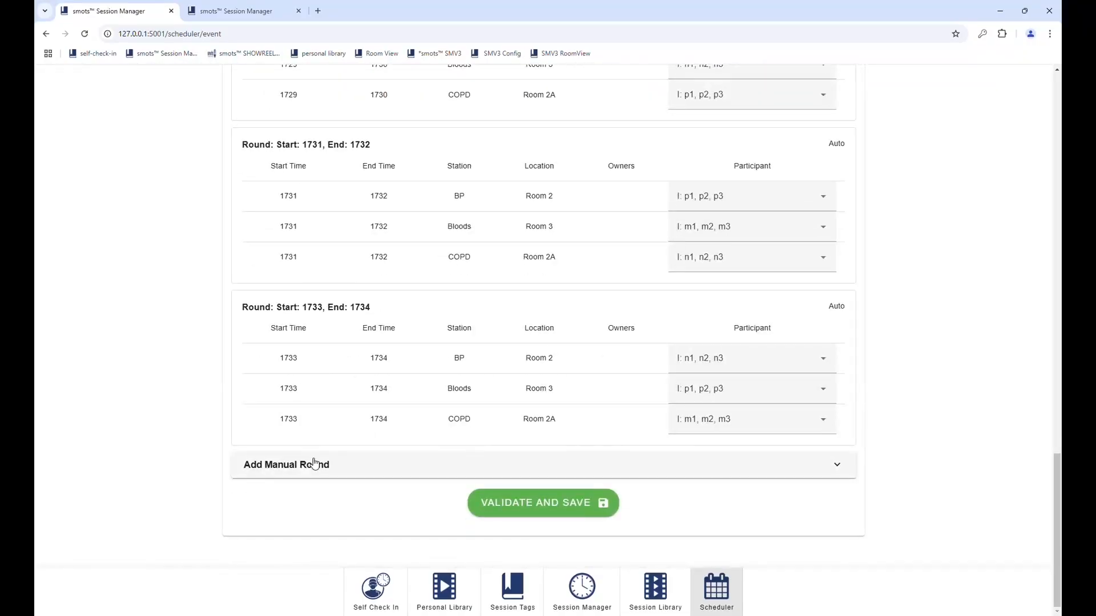
Step: Validate and save the Test event
{"action": "left_click", "coordinate": [529, 505]}
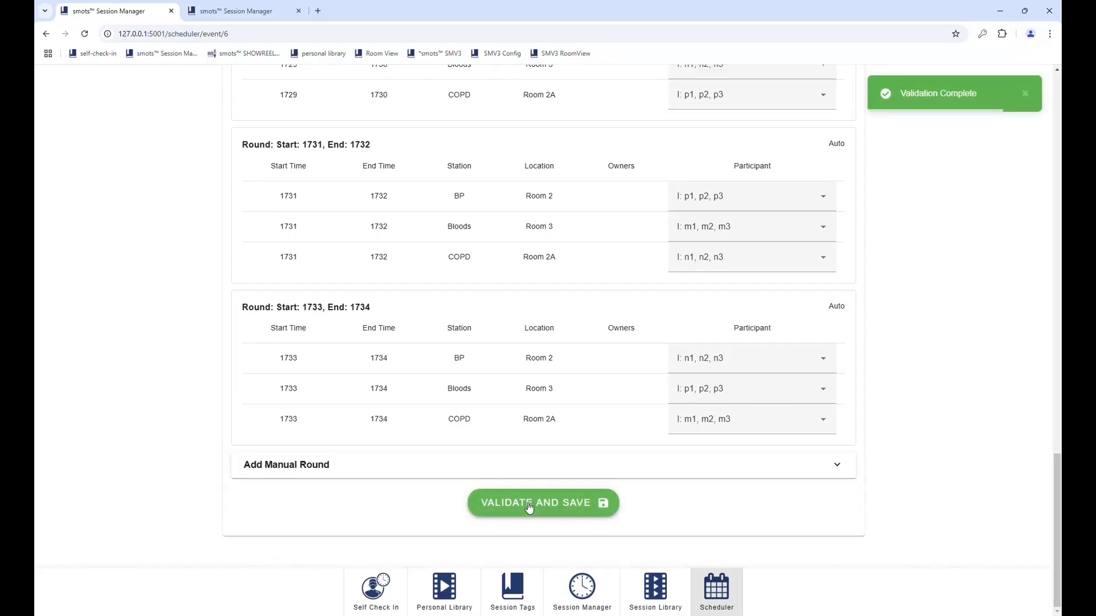
{"action": "scroll", "coordinate": [528, 507], "scroll_direction": "up", "scroll_amount": 15}
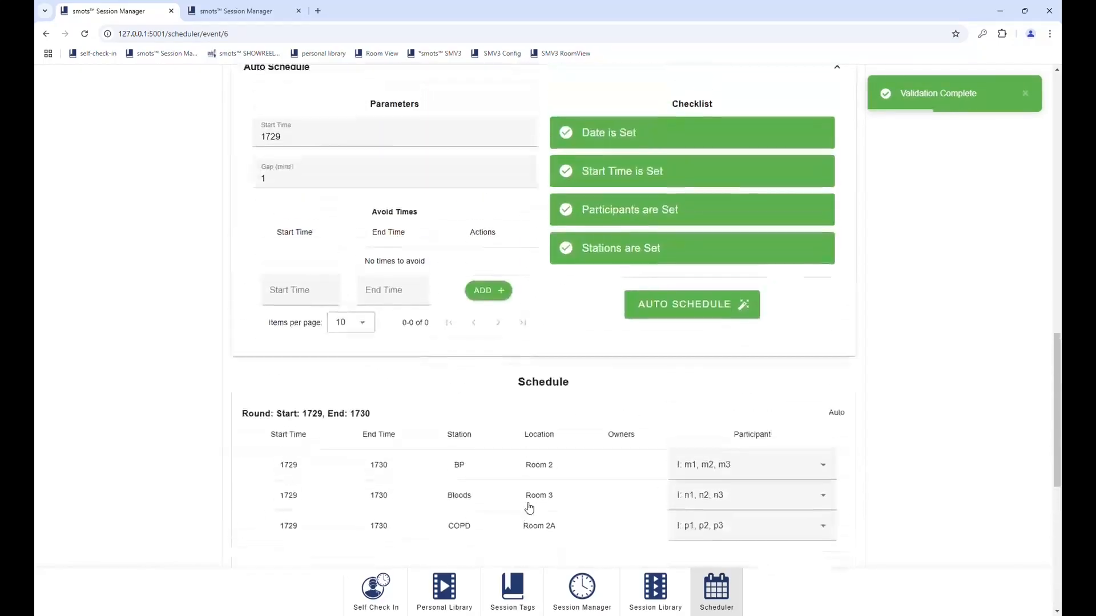
{"action": "scroll", "coordinate": [527, 506], "scroll_direction": "up", "scroll_amount": 8}
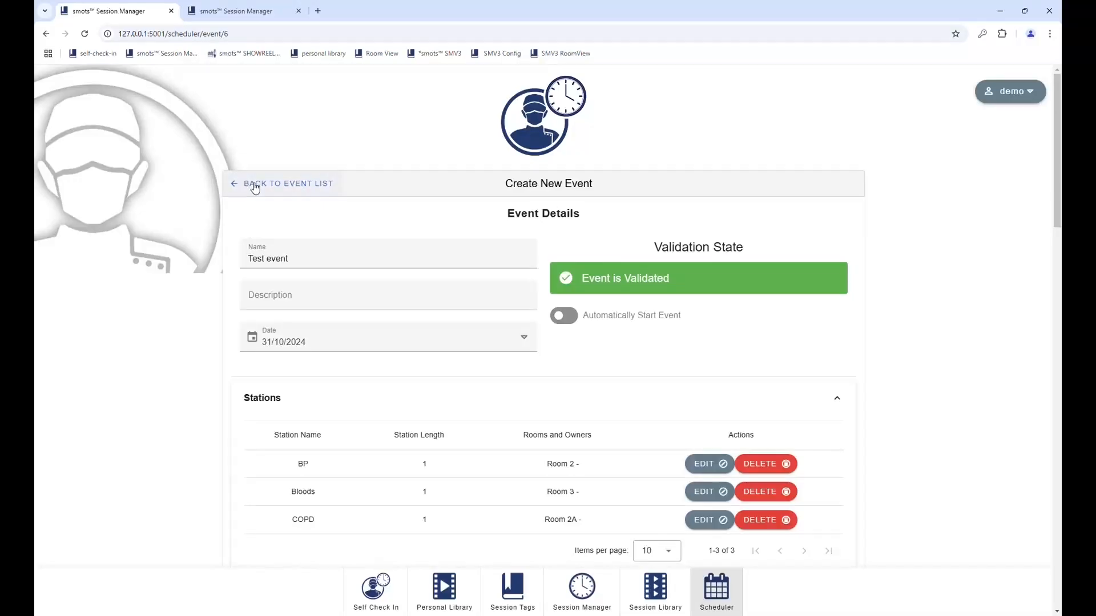
Step: Open the Event Manager for Test event and turn Auto Start on
{"action": "left_click", "coordinate": [252, 184]}
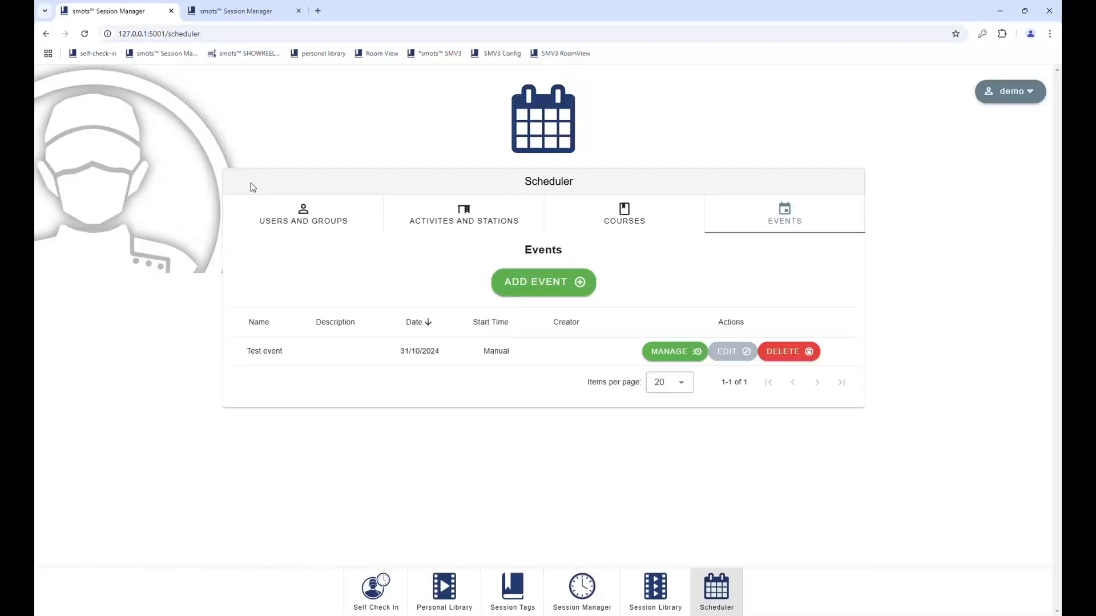
{"action": "left_click", "coordinate": [670, 357]}
{"action": "scroll", "coordinate": [668, 358], "scroll_direction": "down", "scroll_amount": 3}
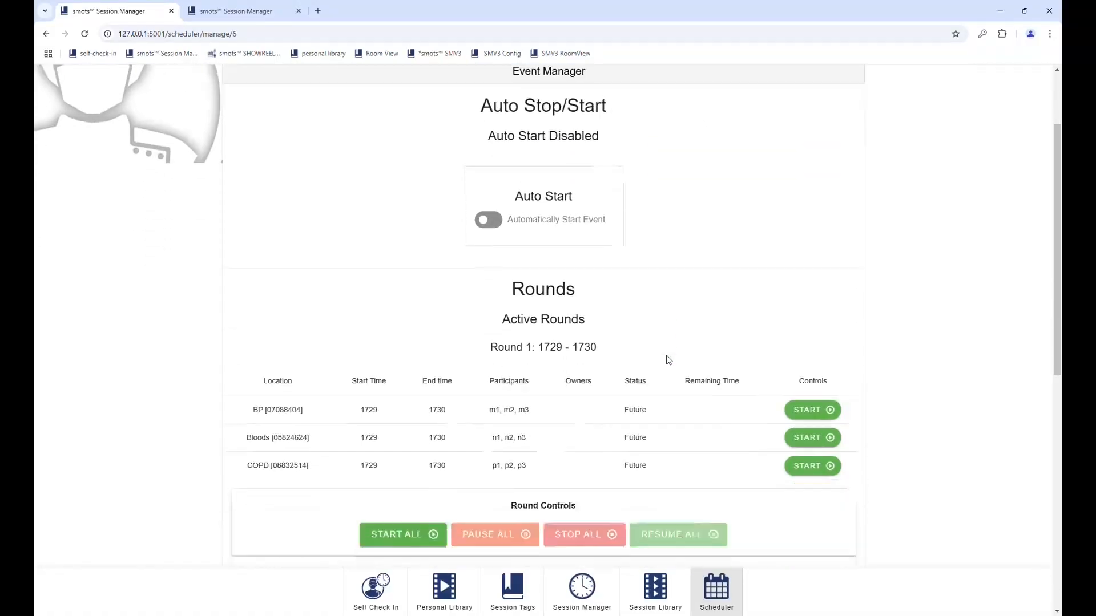
{"action": "left_click", "coordinate": [500, 188]}
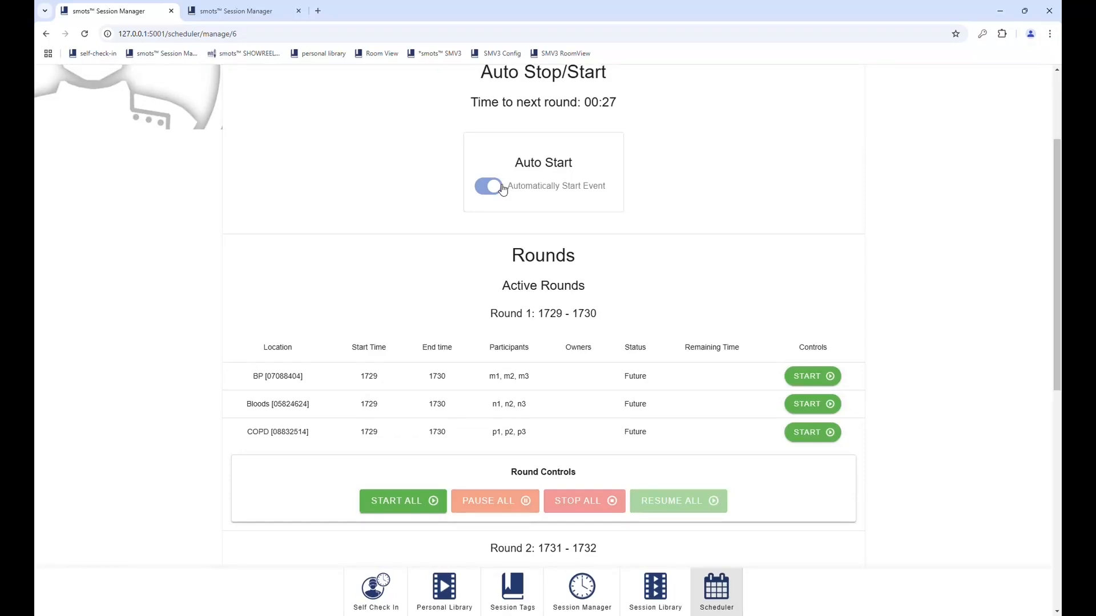
{"action": "scroll", "coordinate": [503, 189], "scroll_direction": "down", "scroll_amount": 7}
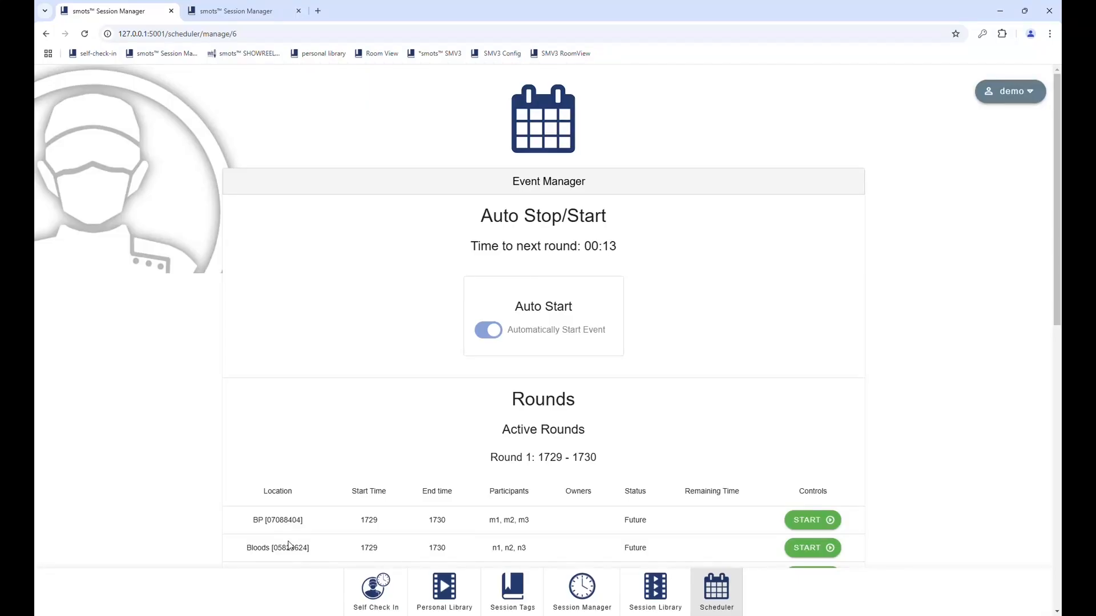
Step: Log in to Room 3's Room View with its room code
{"action": "left_click", "coordinate": [246, 13]}
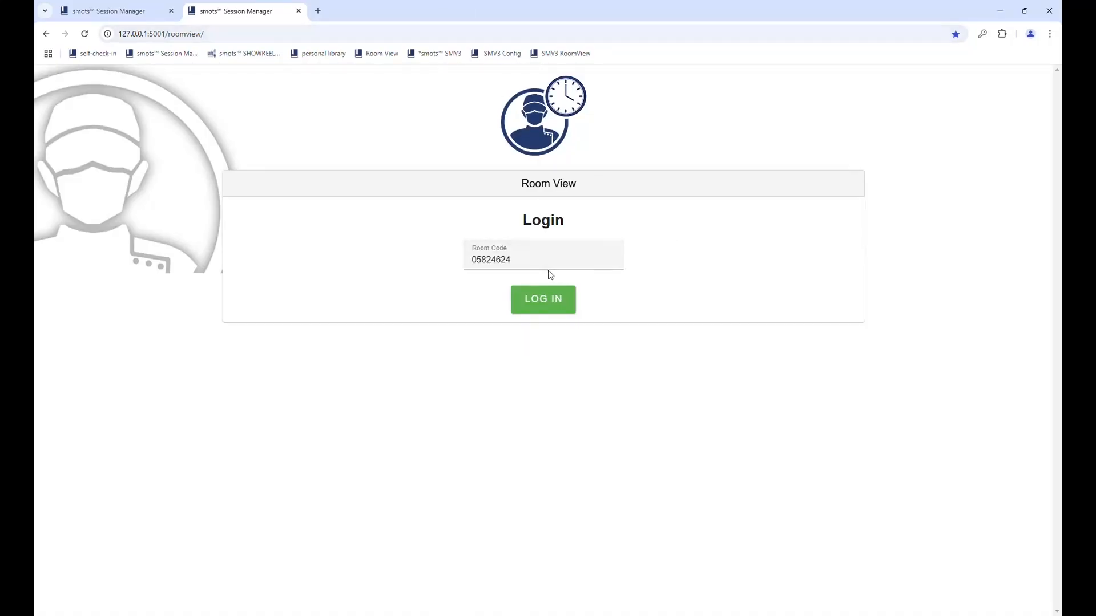
{"action": "left_click", "coordinate": [112, 12]}
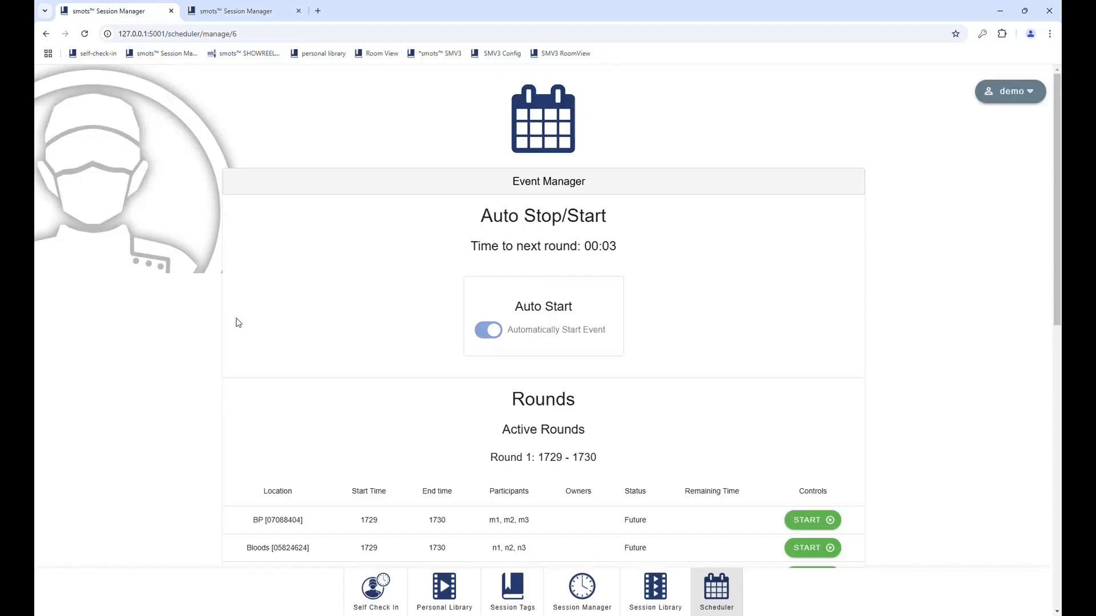
{"action": "left_click", "coordinate": [235, 11]}
{"action": "left_click", "coordinate": [551, 311]}
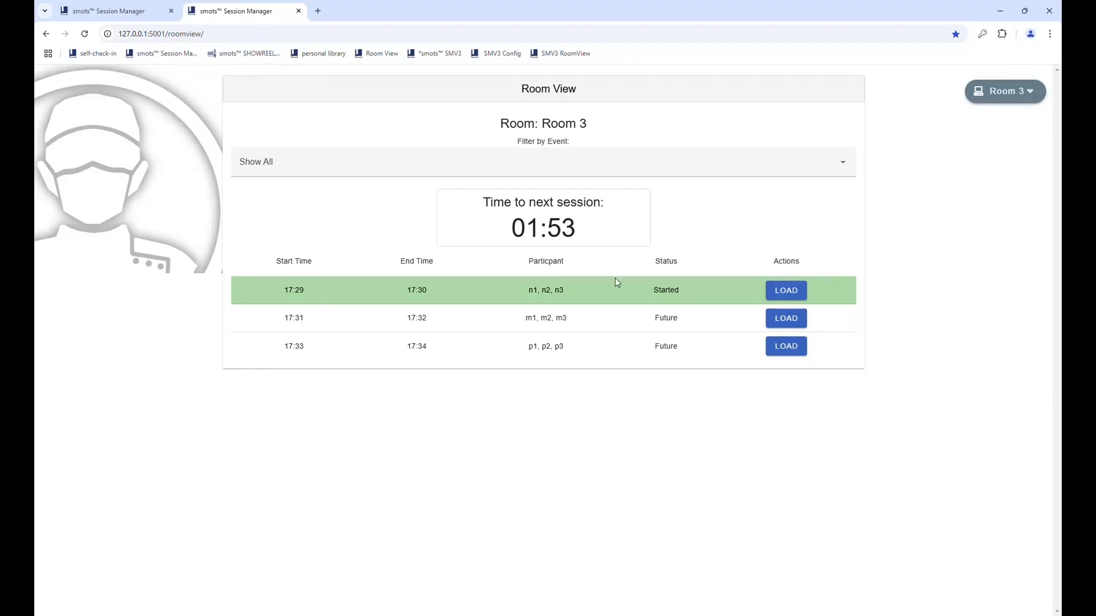
Step: Load the 17:29 and 17:31 sessions, then return to the Event Manager
{"action": "left_click", "coordinate": [789, 291]}
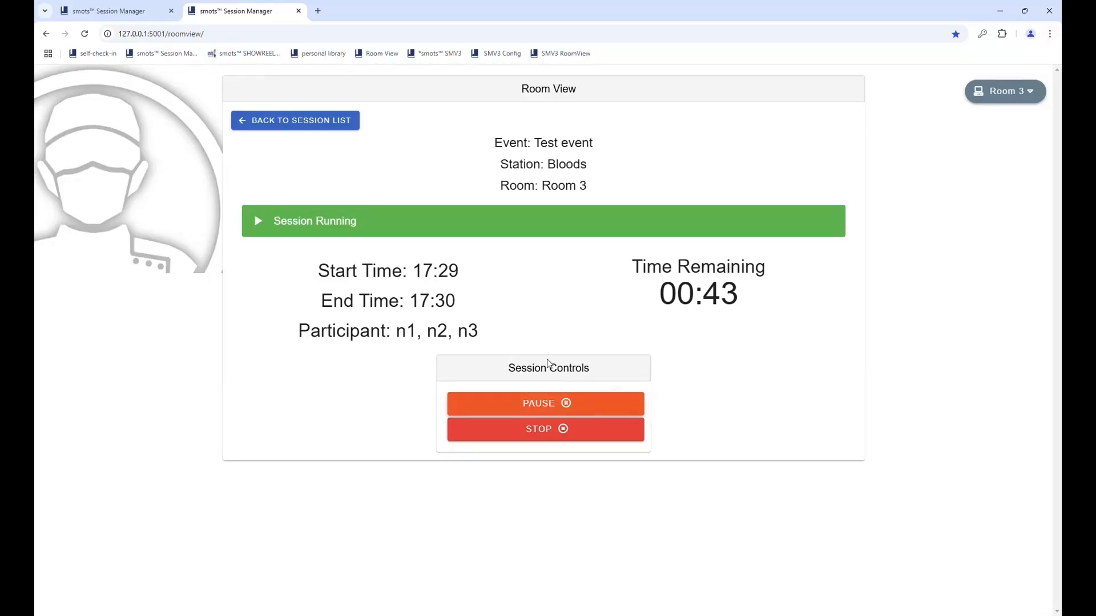
{"action": "left_click", "coordinate": [269, 123]}
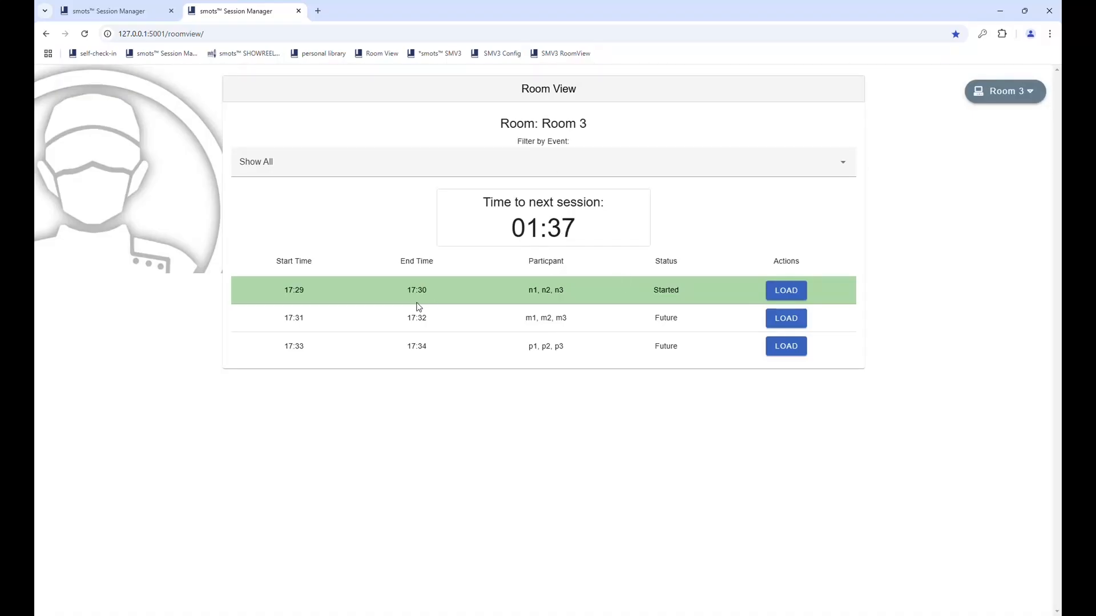
{"action": "left_click", "coordinate": [786, 324]}
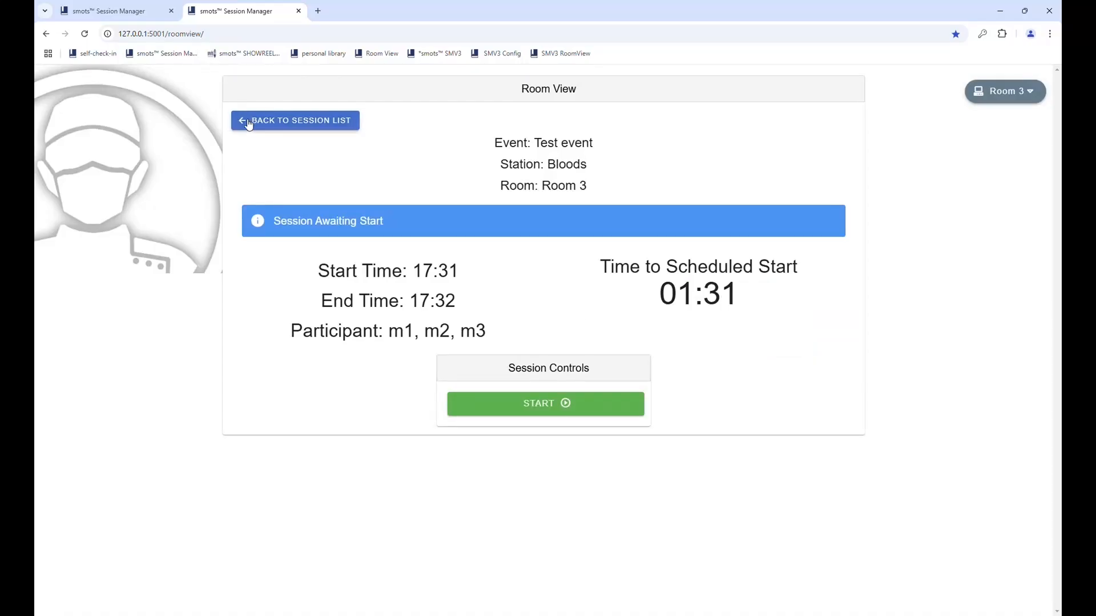
{"action": "left_click", "coordinate": [252, 120]}
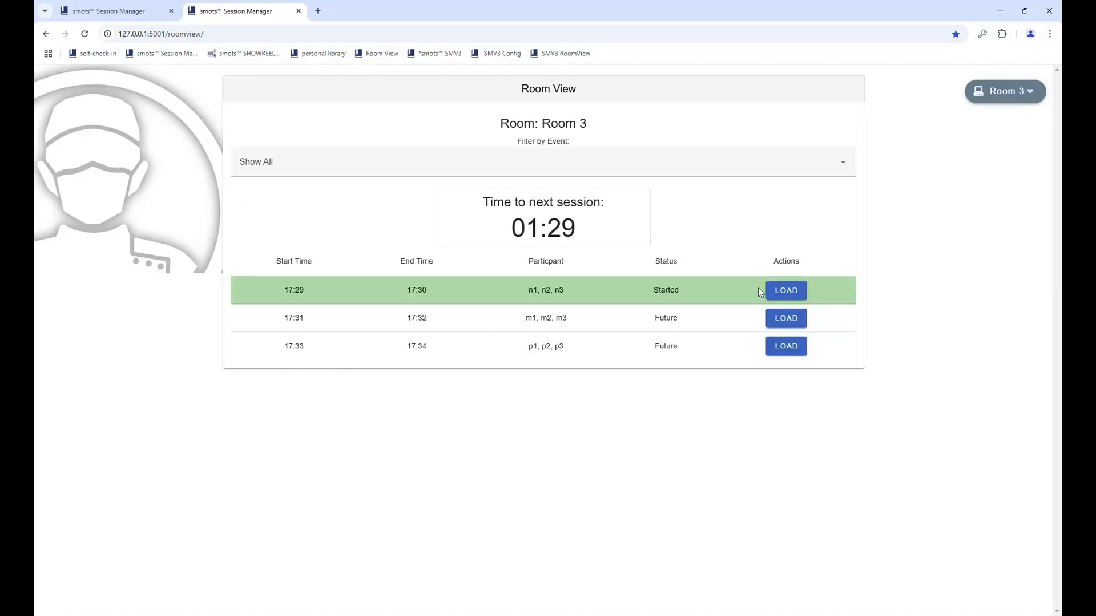
{"action": "left_click", "coordinate": [126, 16]}
Step: Confirm the first round started in the Rounds tables, then view the Session Library
{"action": "scroll", "coordinate": [416, 362], "scroll_direction": "down", "scroll_amount": 5}
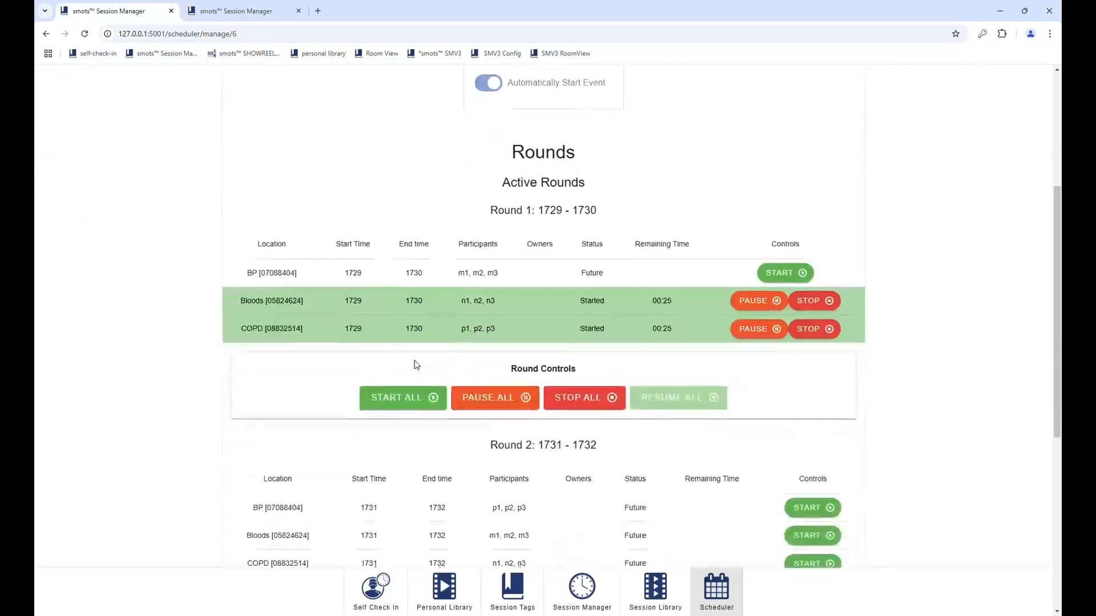
{"action": "scroll", "coordinate": [416, 365], "scroll_direction": "down", "scroll_amount": 2}
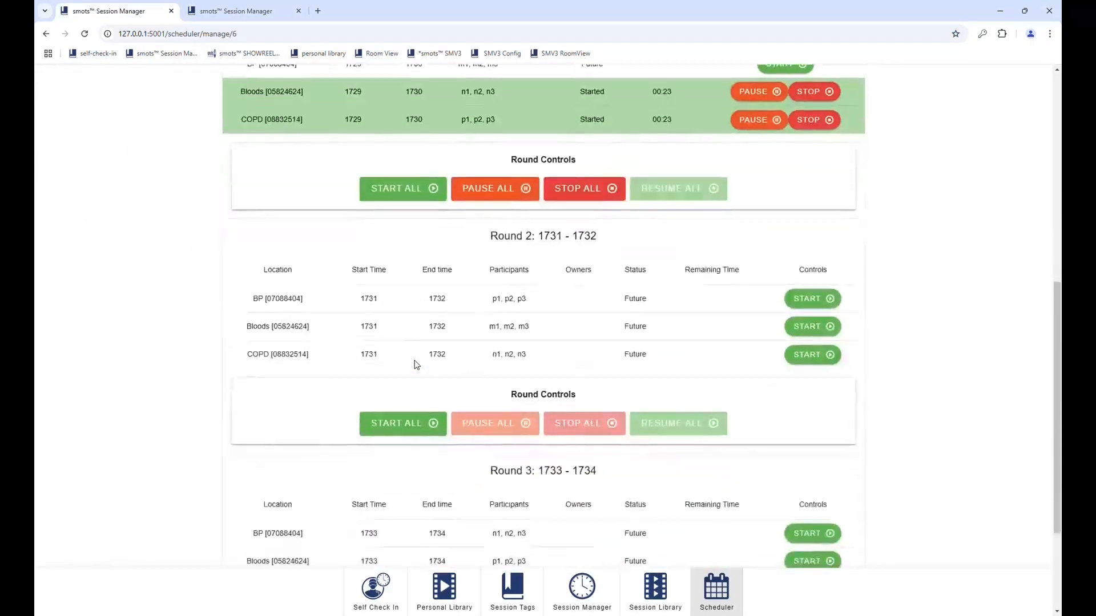
{"action": "scroll", "coordinate": [416, 365], "scroll_direction": "down", "scroll_amount": 3}
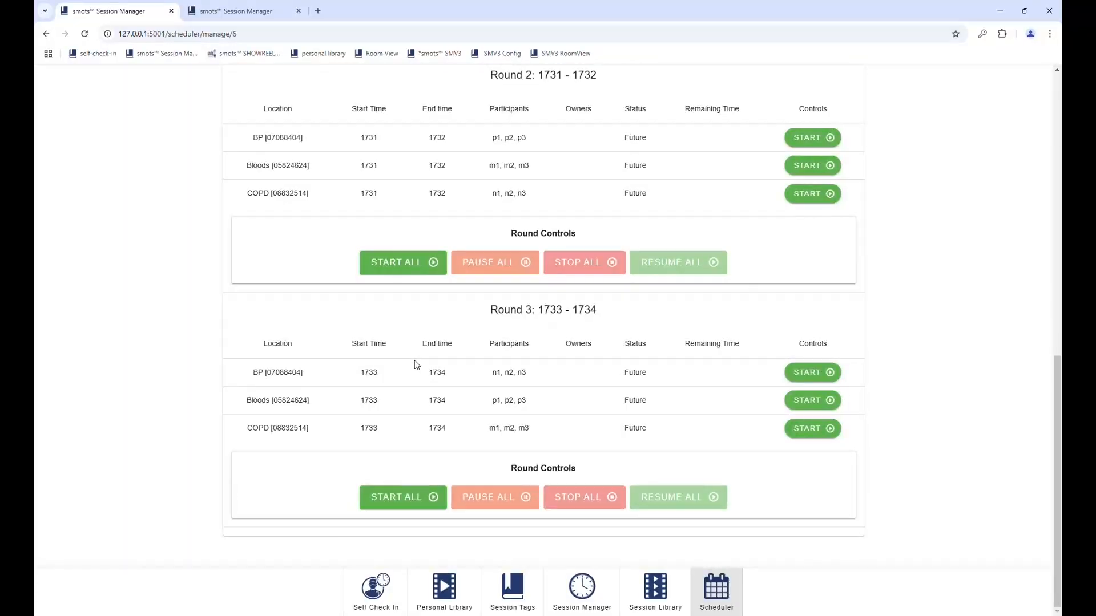
{"action": "scroll", "coordinate": [416, 365], "scroll_direction": "up", "scroll_amount": 6}
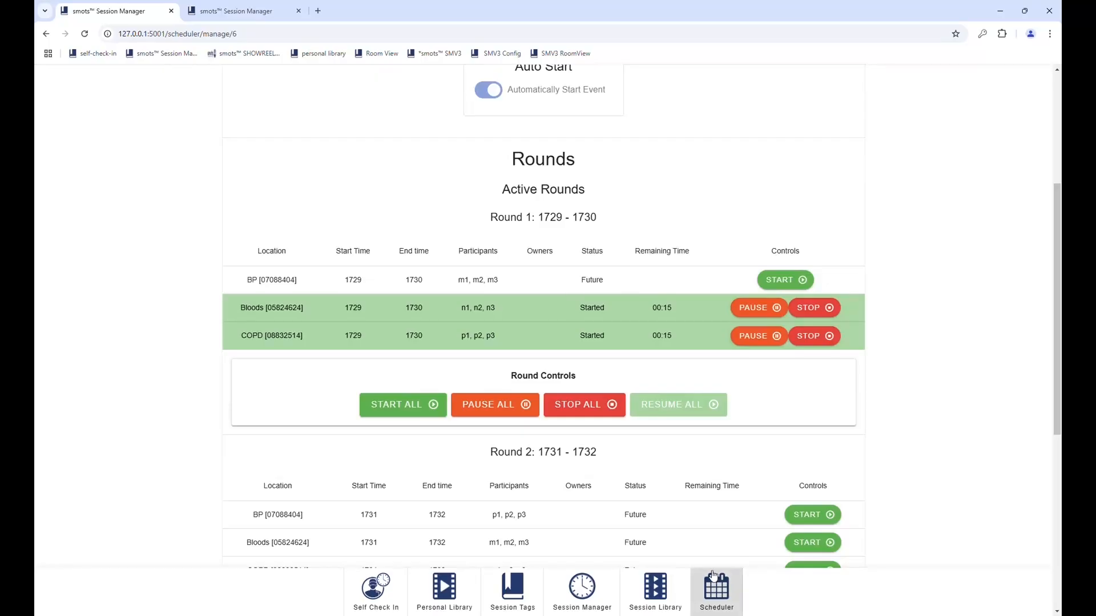
{"action": "left_click", "coordinate": [655, 588]}
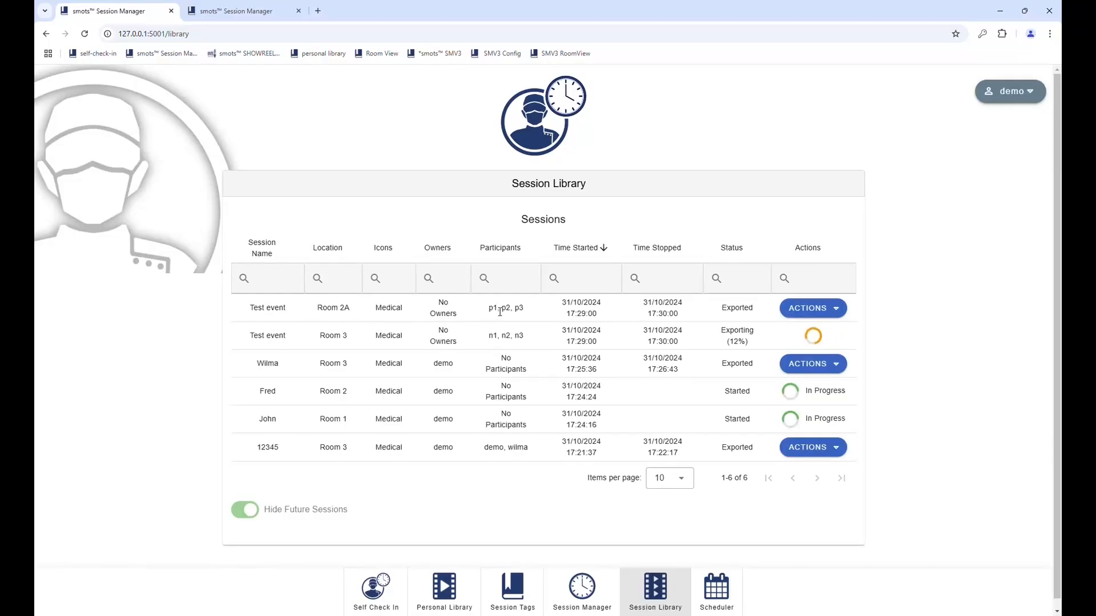
Step: Play the Room 2A Test event session, go back, and open the Personal Library
{"action": "left_click", "coordinate": [802, 313]}
{"action": "left_click", "coordinate": [802, 385]}
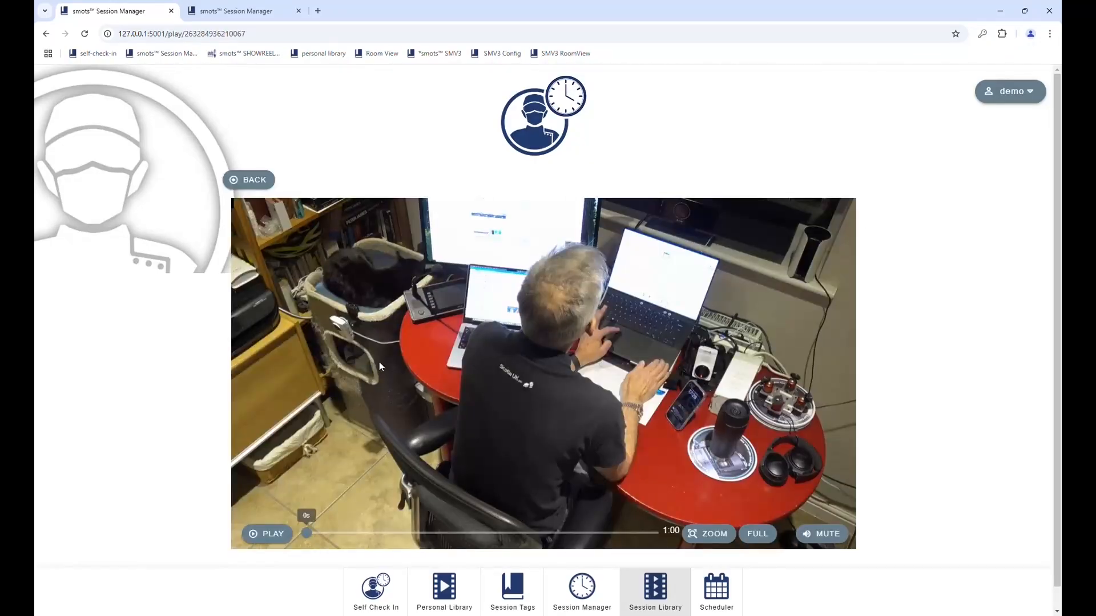
{"action": "left_click", "coordinate": [248, 182]}
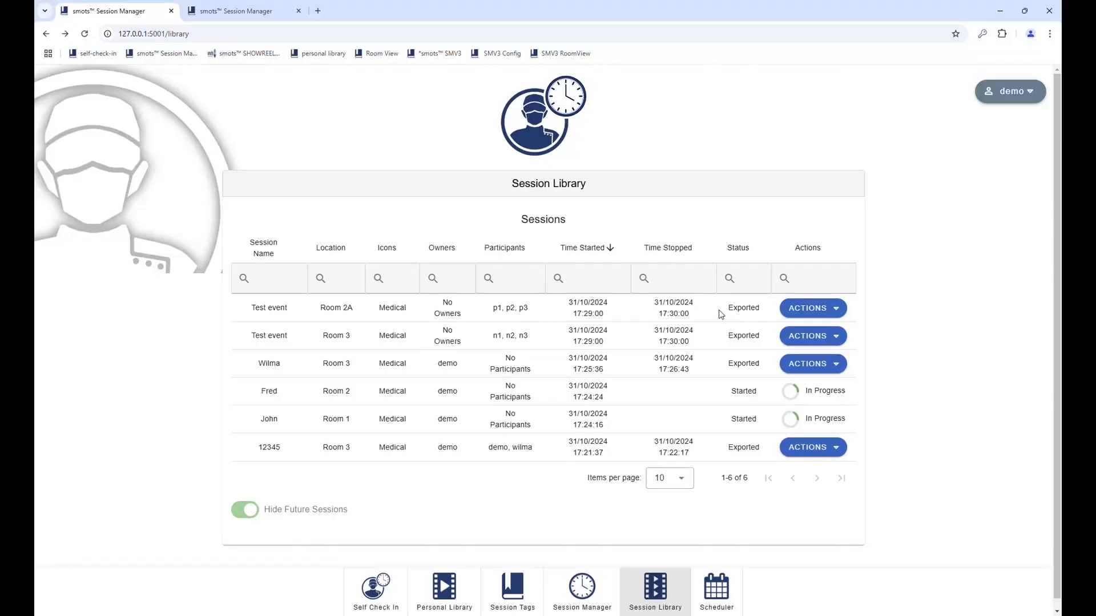
{"action": "left_click", "coordinate": [455, 597]}
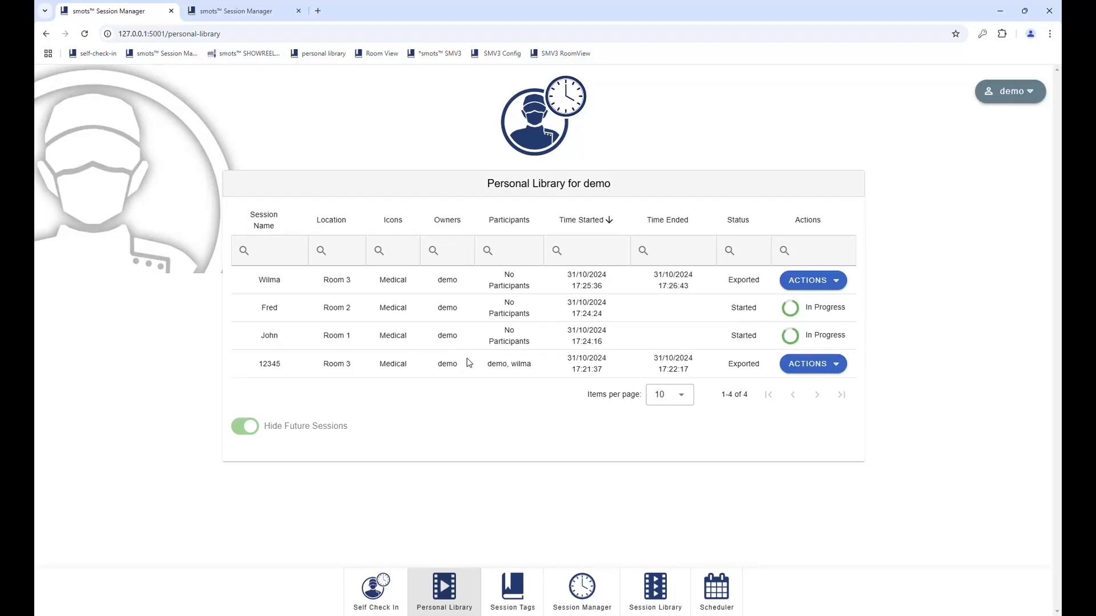
Step: Go to the Scheduler's Events list showing Test event at 1729
{"action": "left_click", "coordinate": [715, 578]}
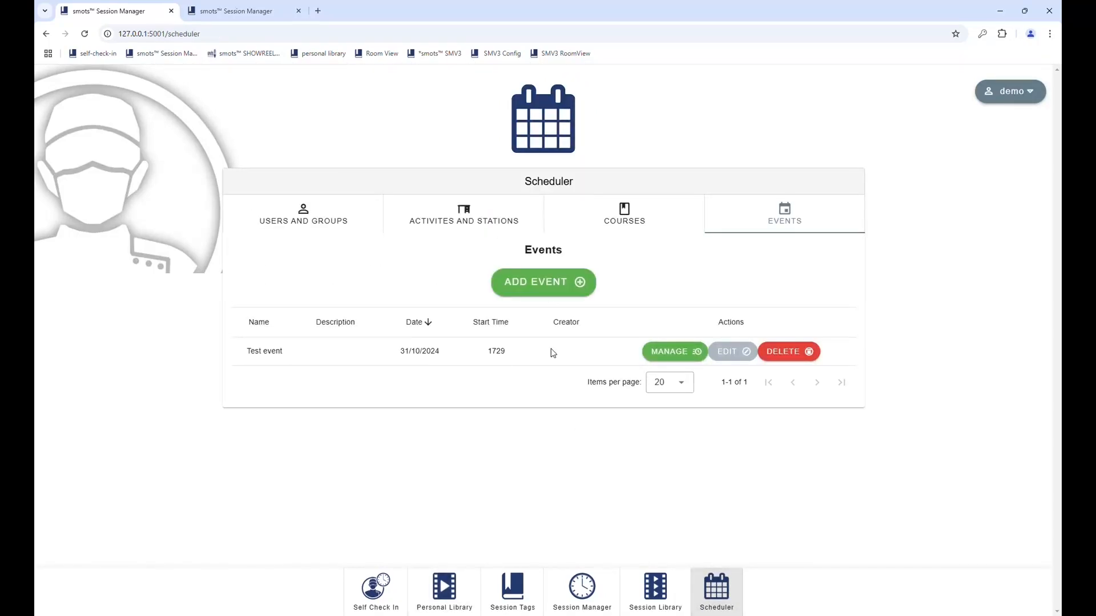